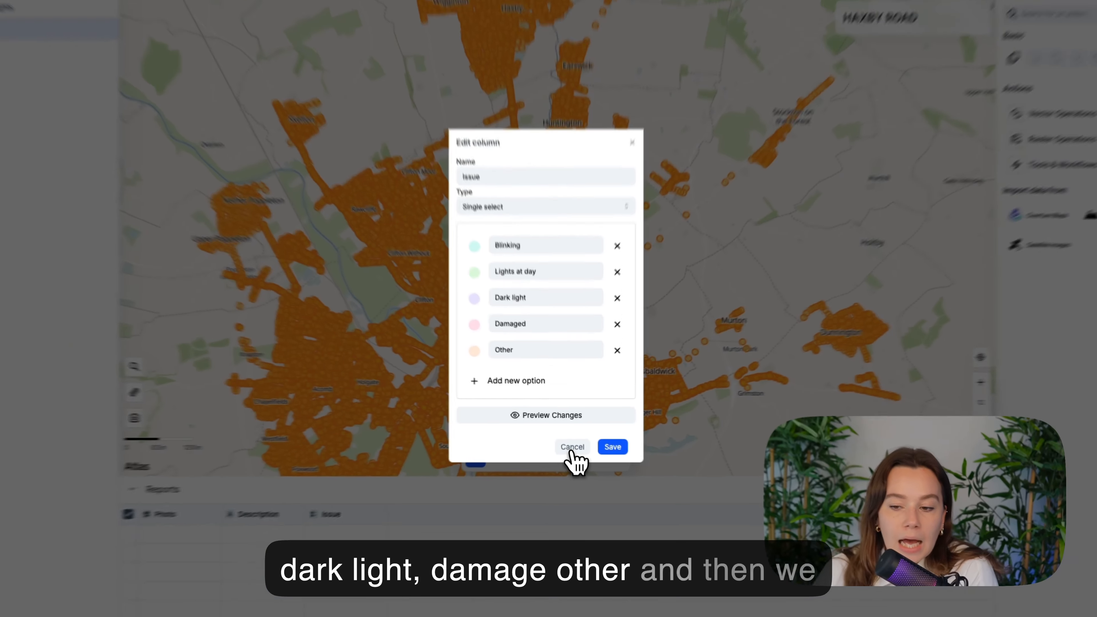
Start adding a new field to the Reports table, named Relation, with the Relation field type
left_click(579, 473)
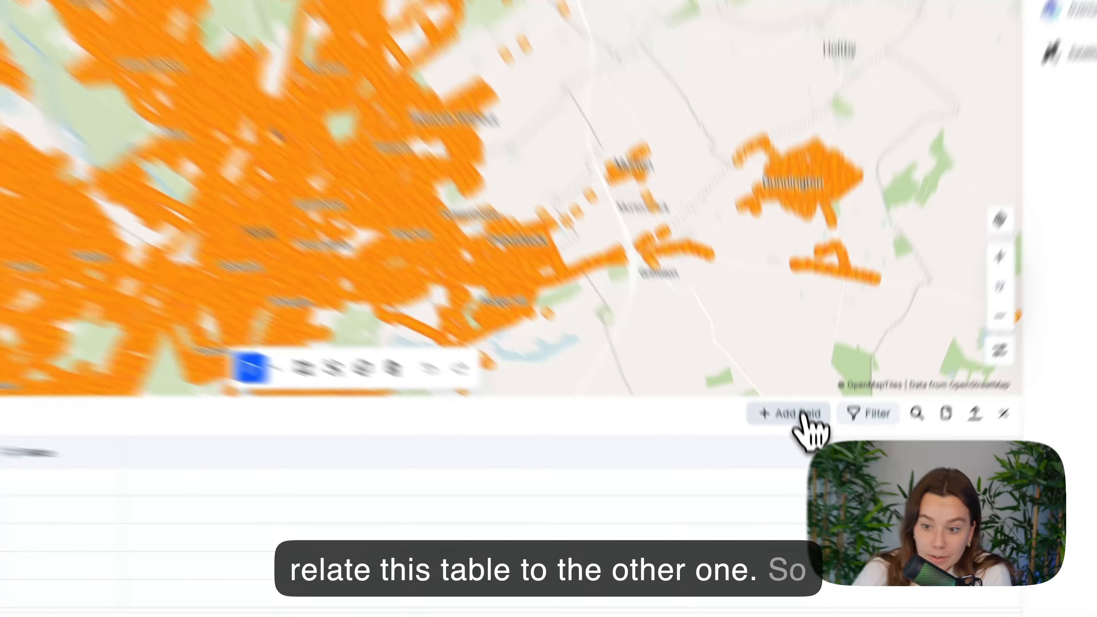
left_click(810, 480)
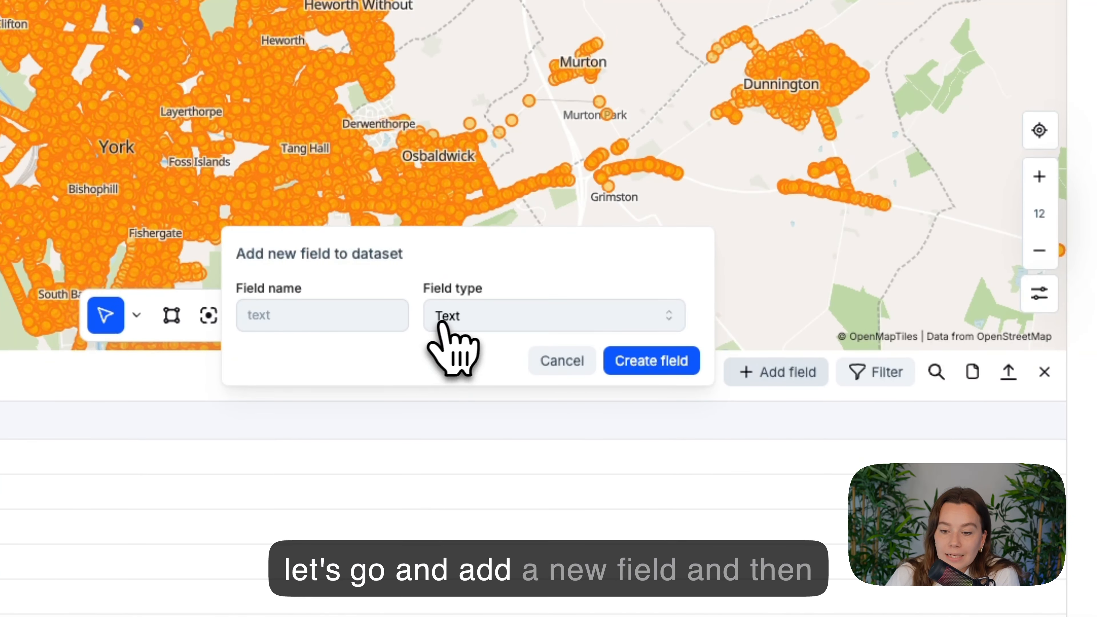
left_click(443, 328)
scroll(466, 398, "down", 10)
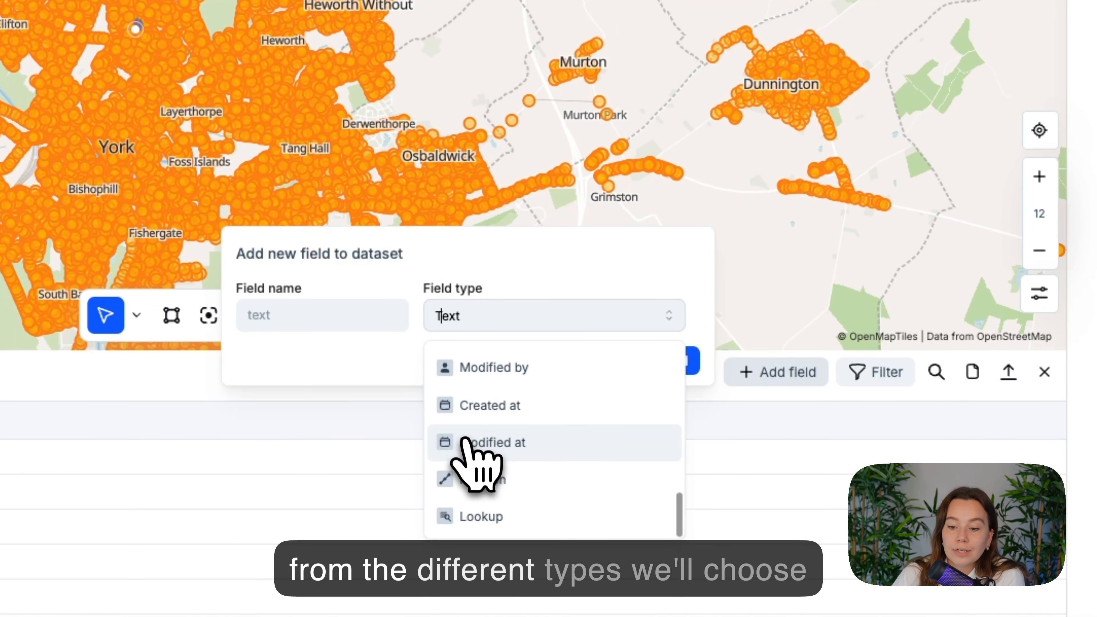
left_click(469, 479)
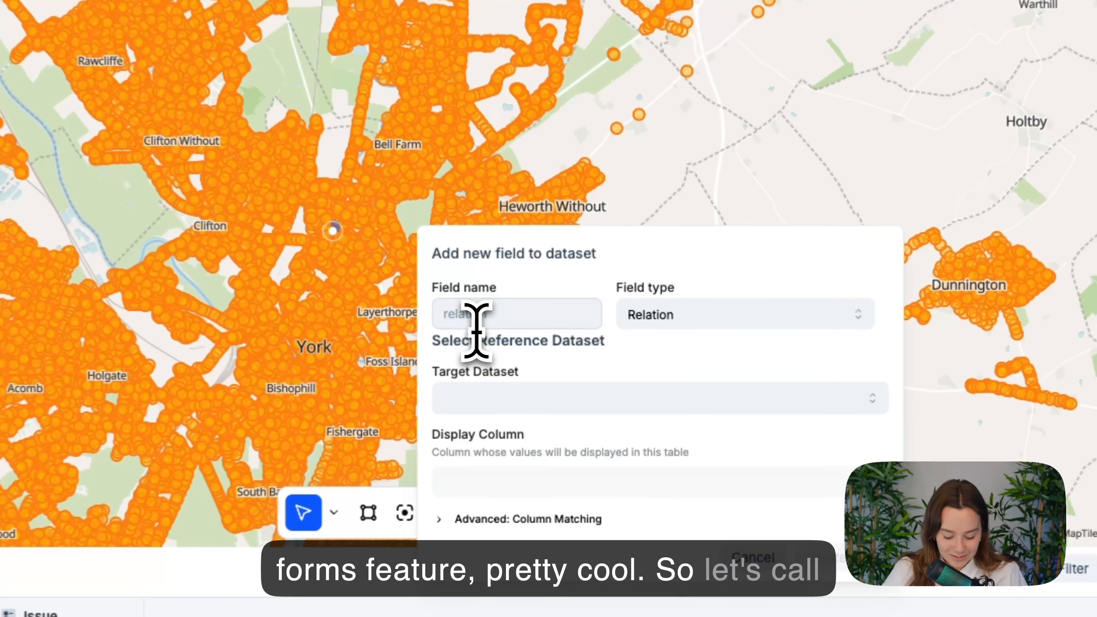
type("Relation")
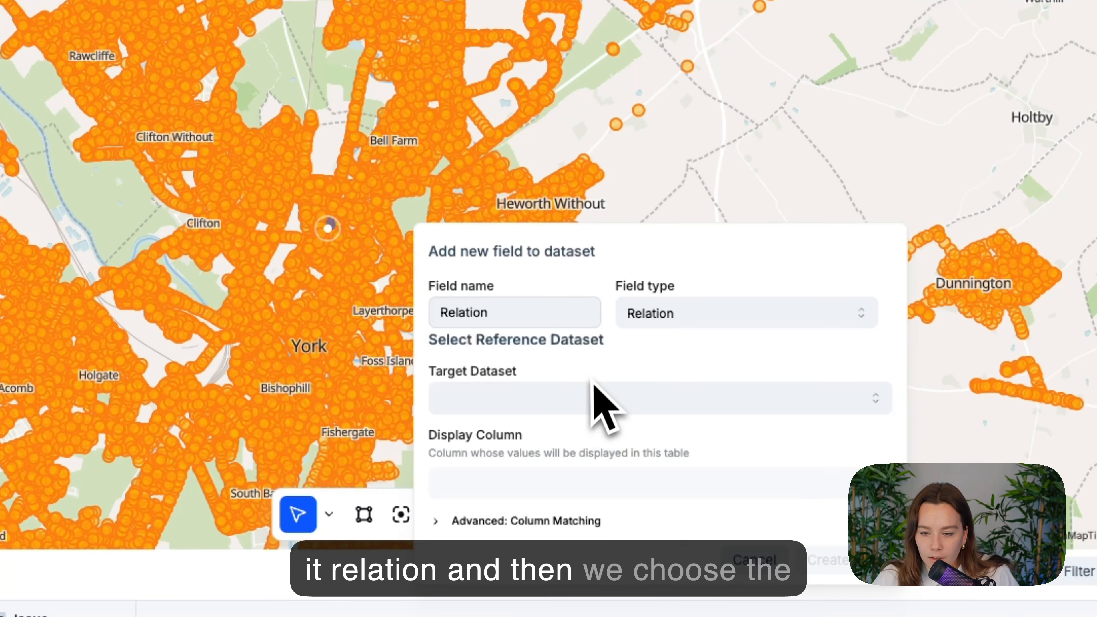
Link the Relation field to the Street lights dataset displaying ROAD_NAME, create it, and skip adding lookup fields
left_click(589, 399)
left_click(578, 438)
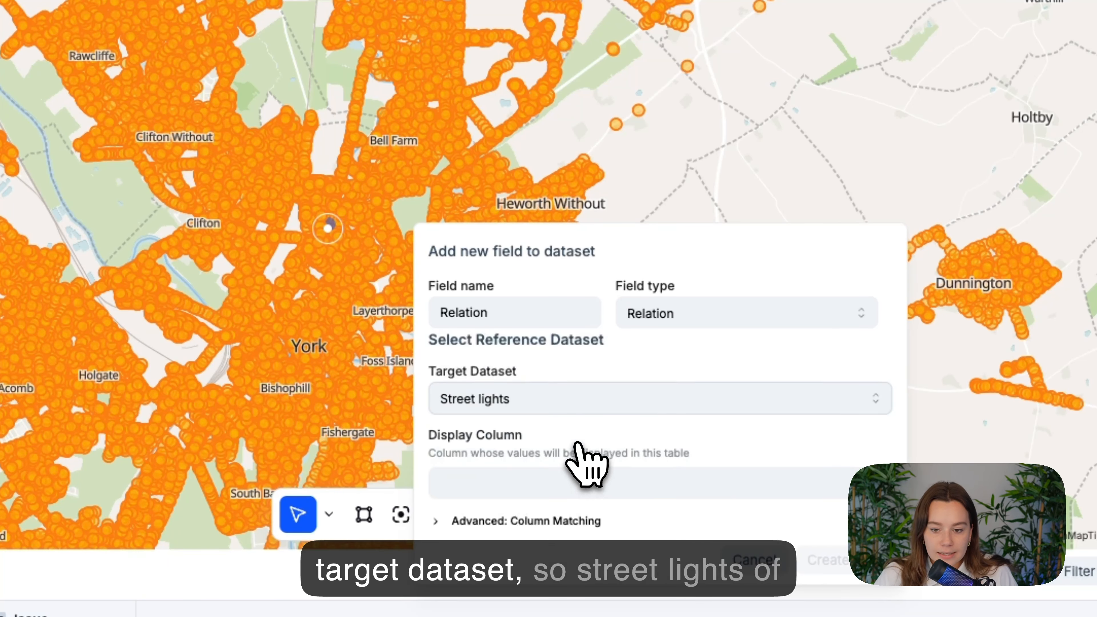
left_click(577, 491)
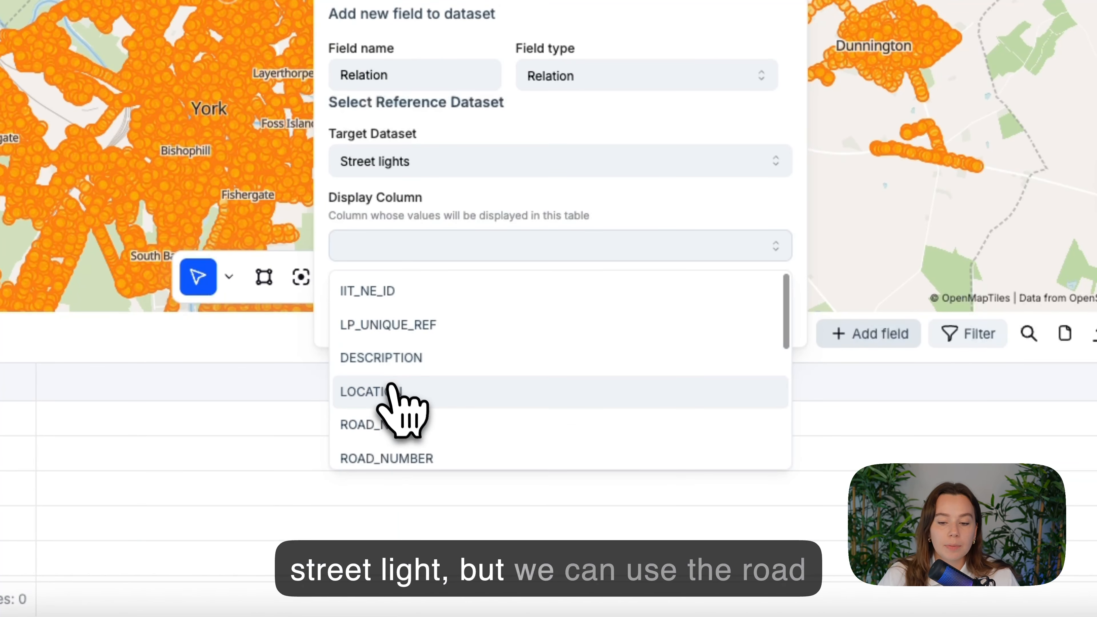
left_click(408, 428)
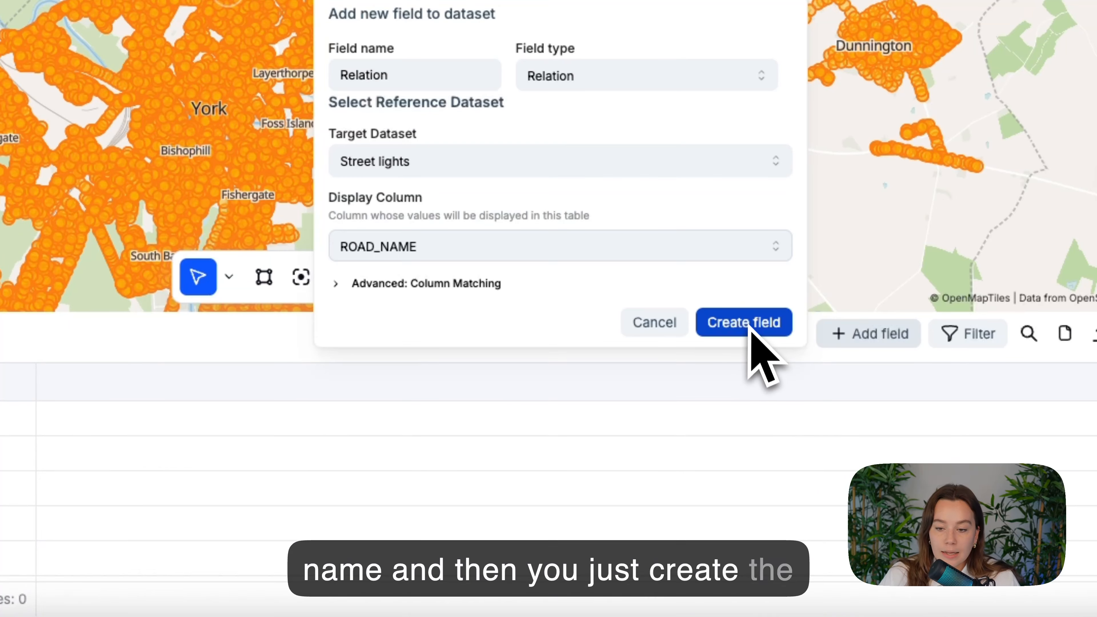
left_click(365, 290)
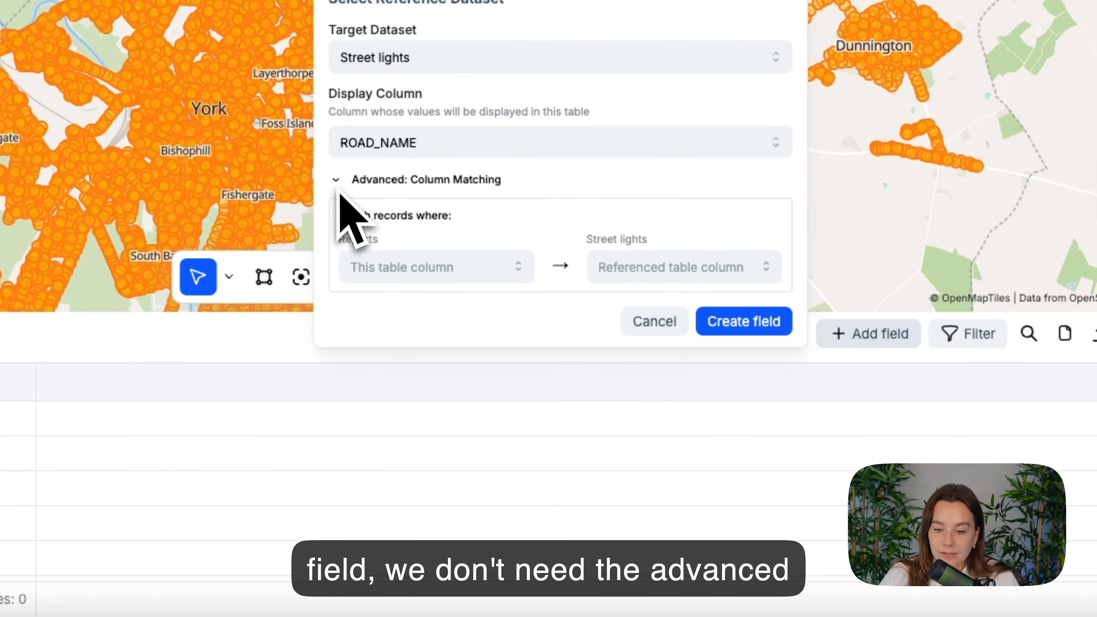
left_click(340, 184)
left_click(744, 322)
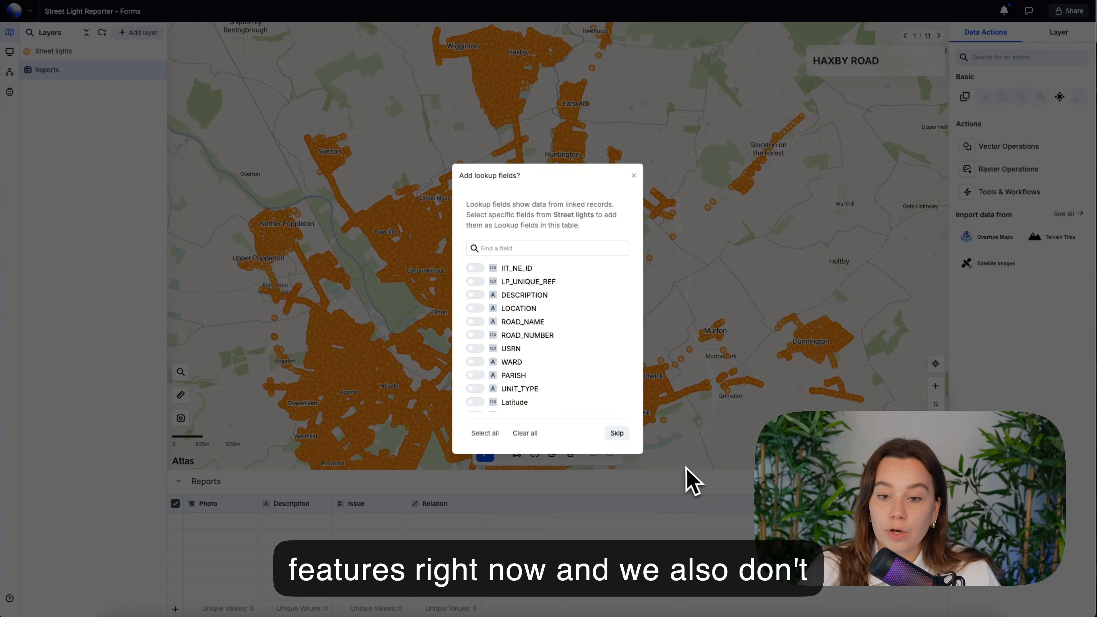
left_click(618, 434)
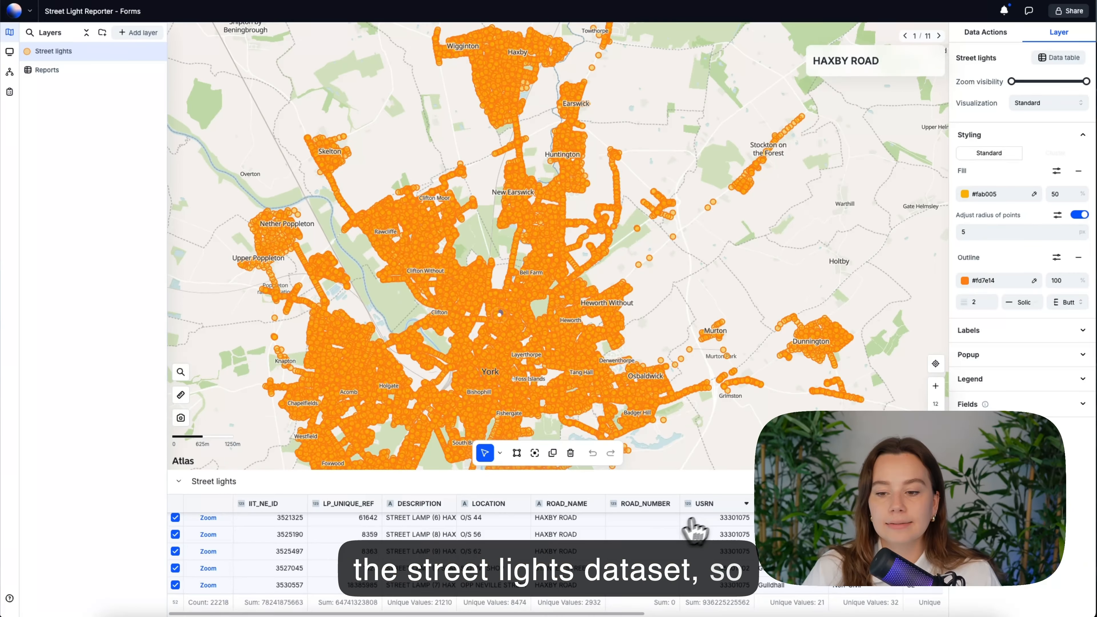
Browse the Street lights and Reports tables to check the new relation
scroll(692, 527, "right", 6)
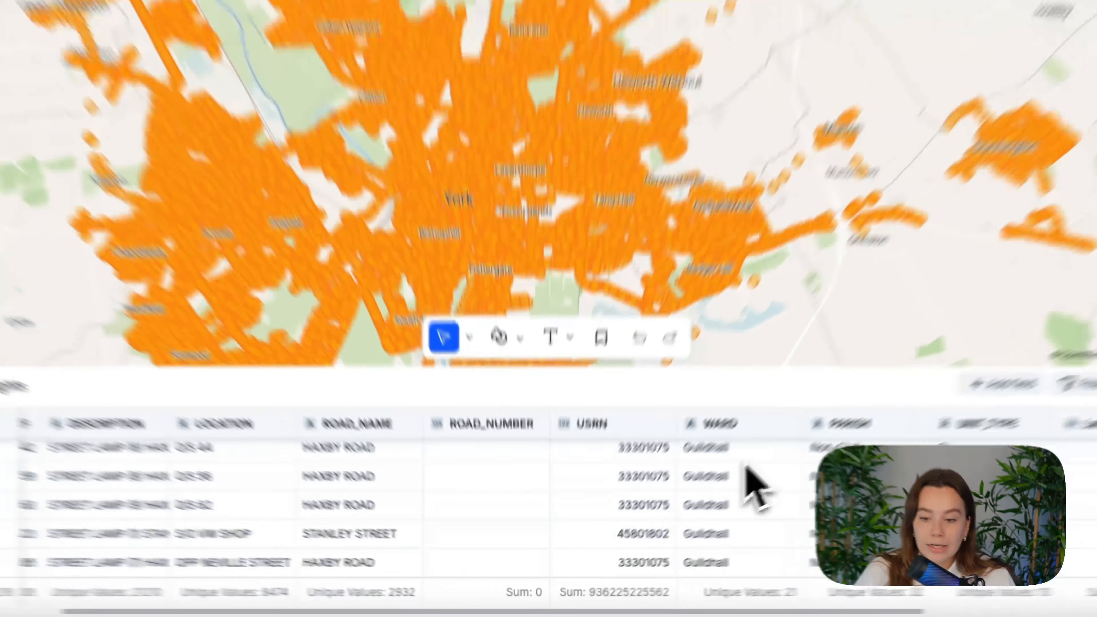
scroll(540, 533, "right", 1)
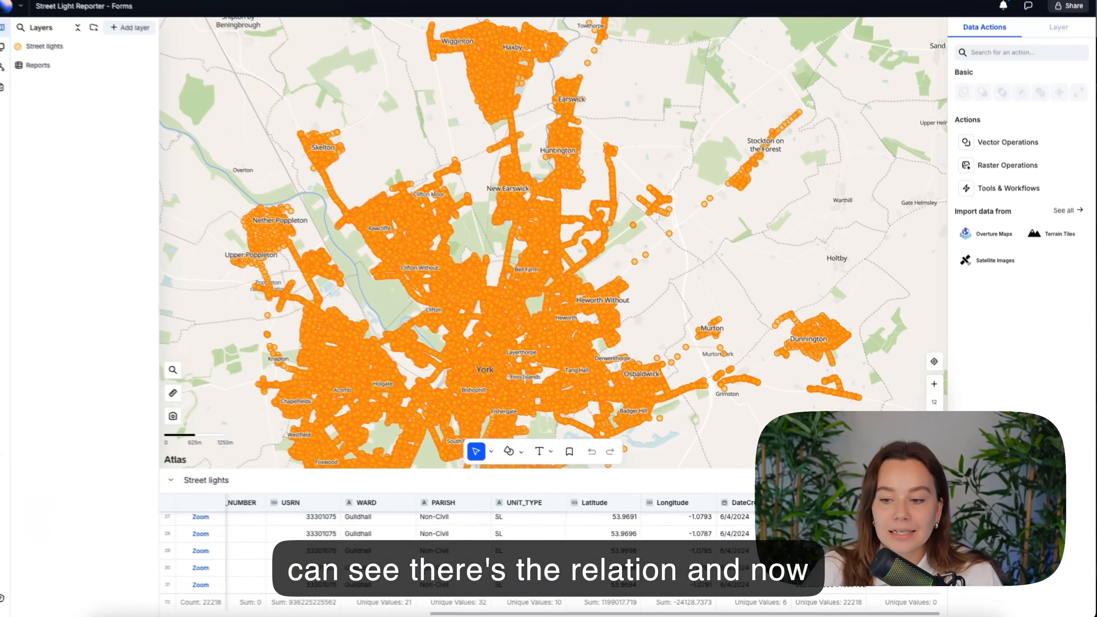
left_click(778, 342)
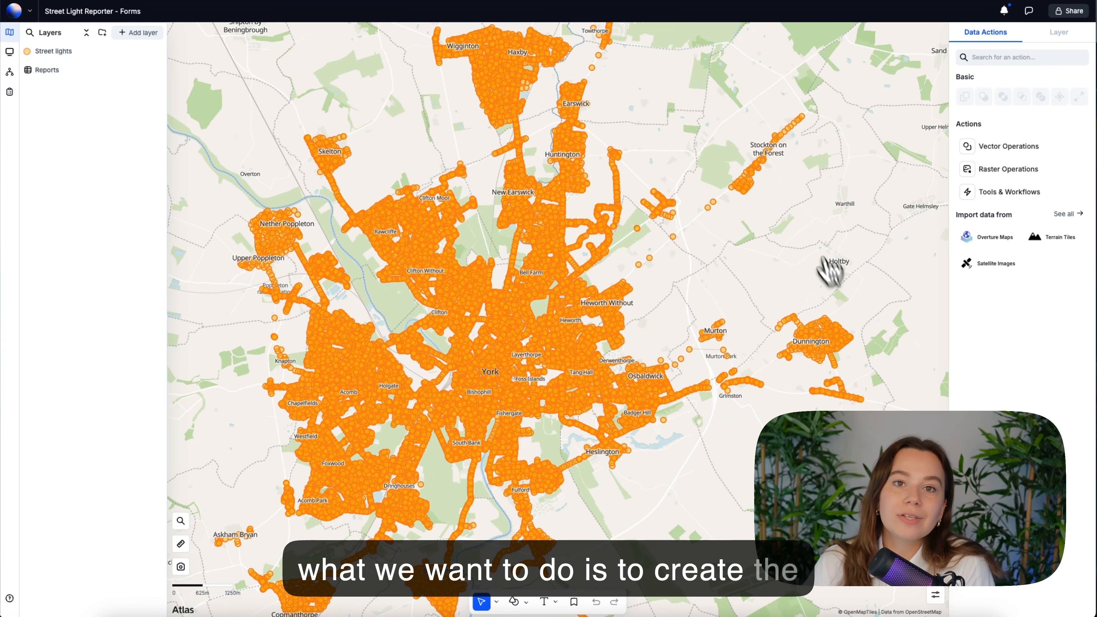
left_click(65, 71)
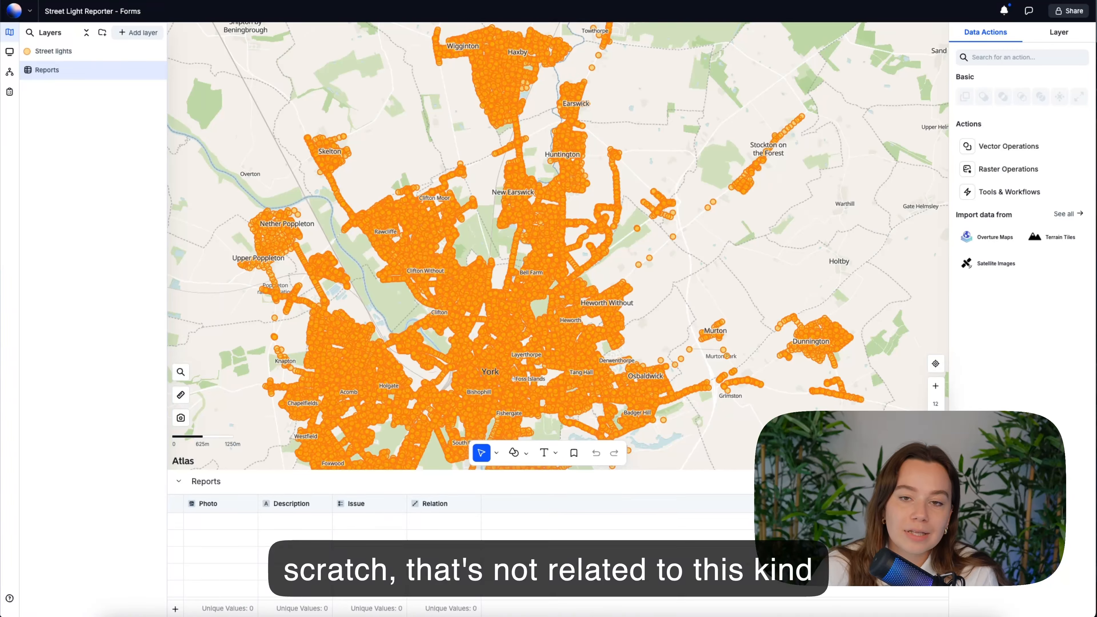
left_click(937, 481)
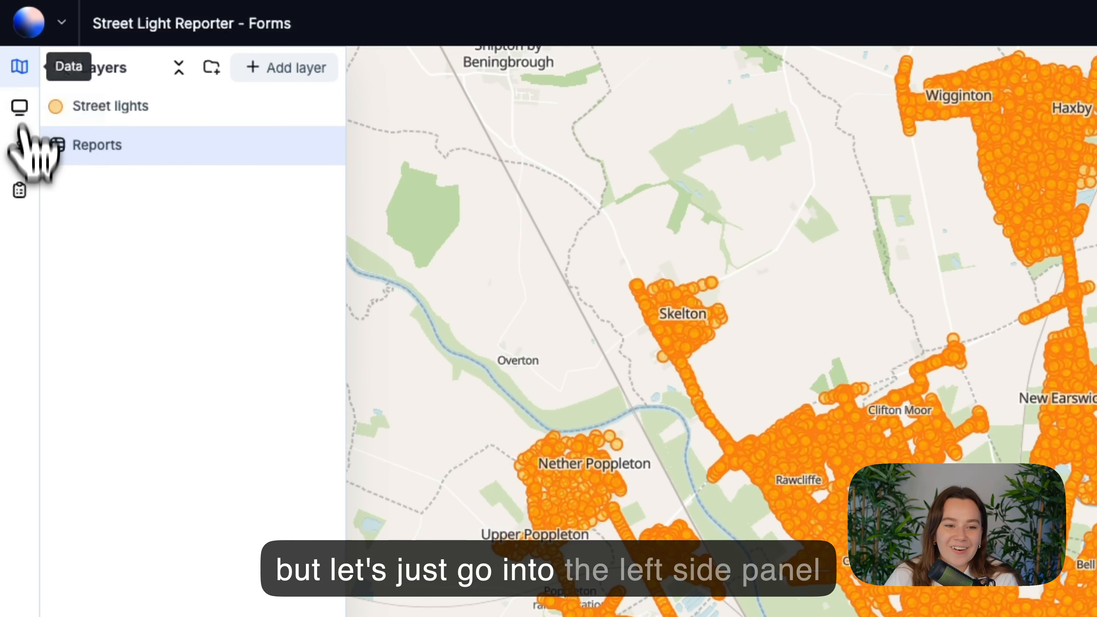
Create a new form titled Report an issue that uses the Reports dataset
left_click(19, 191)
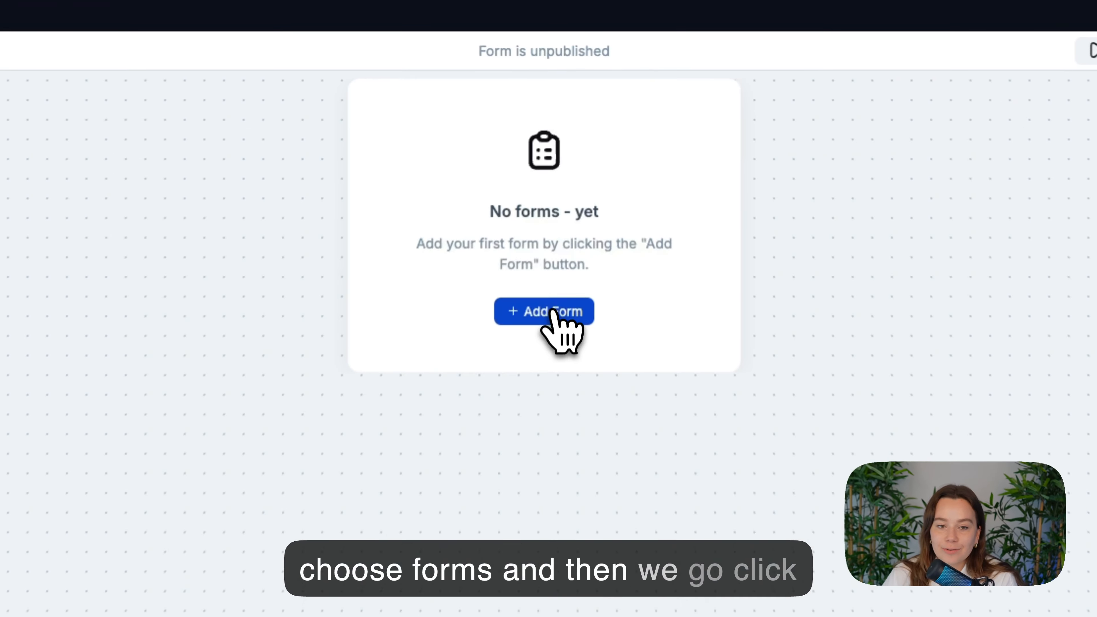
left_click(554, 307)
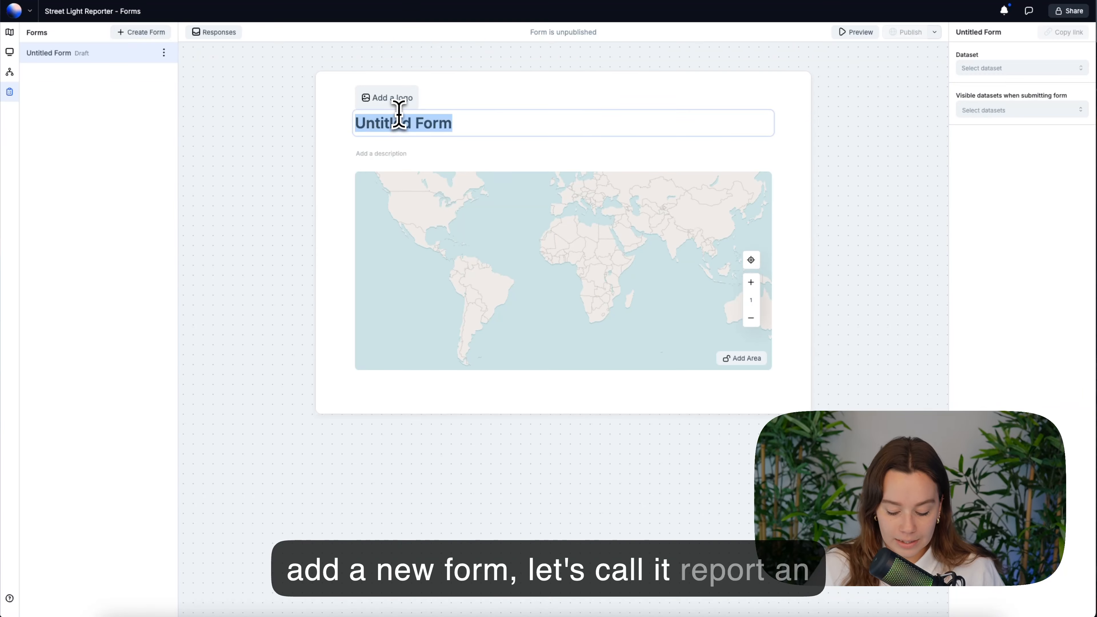
type("Repor")
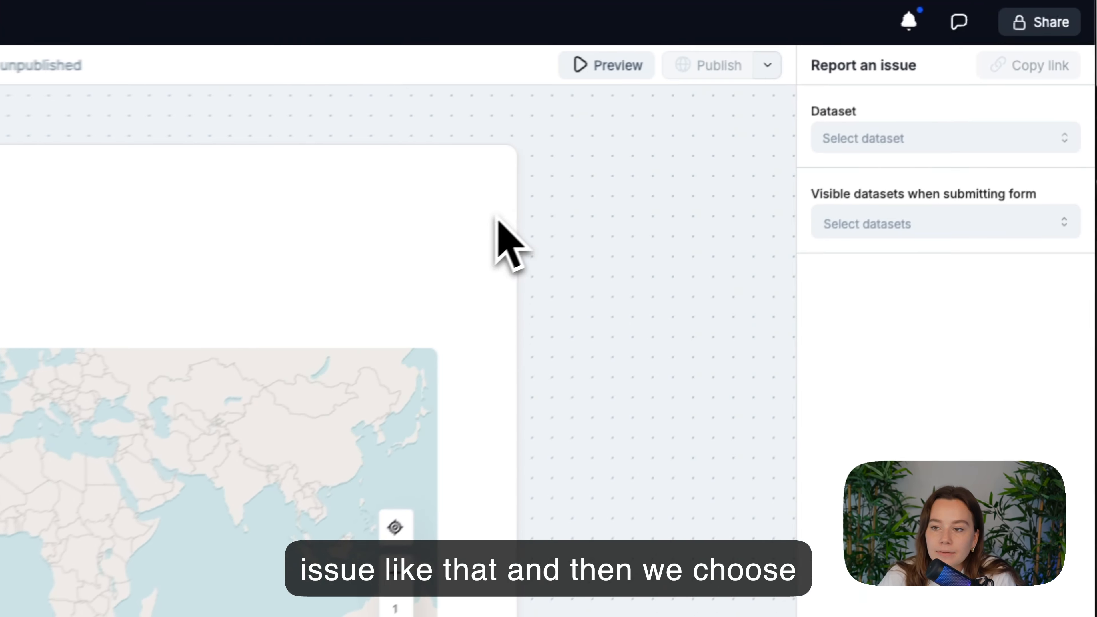
left_click(982, 69)
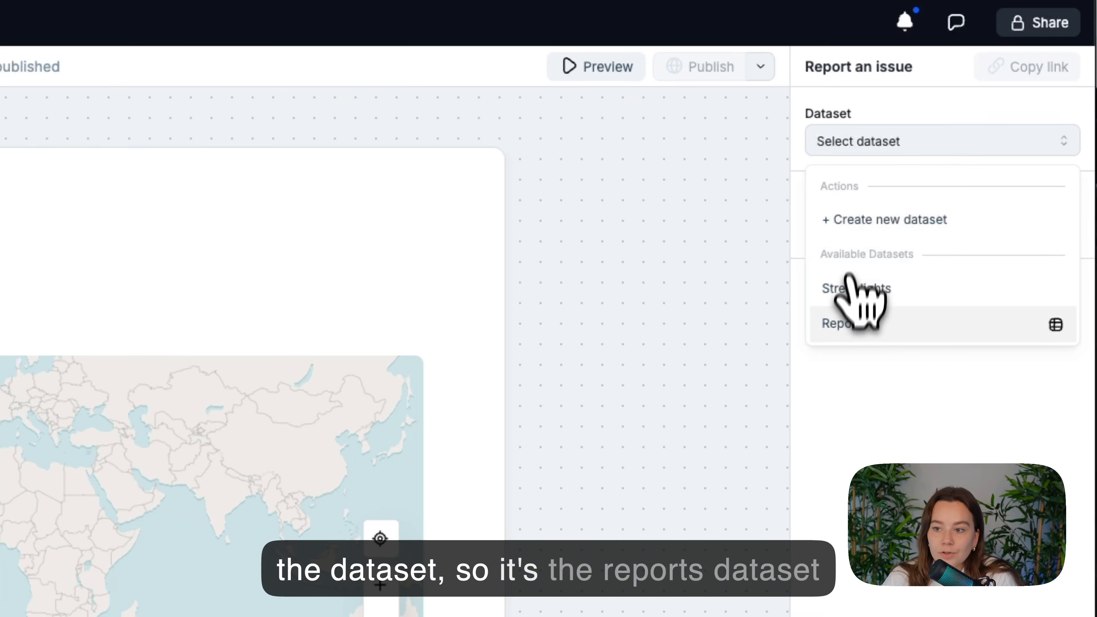
left_click(845, 323)
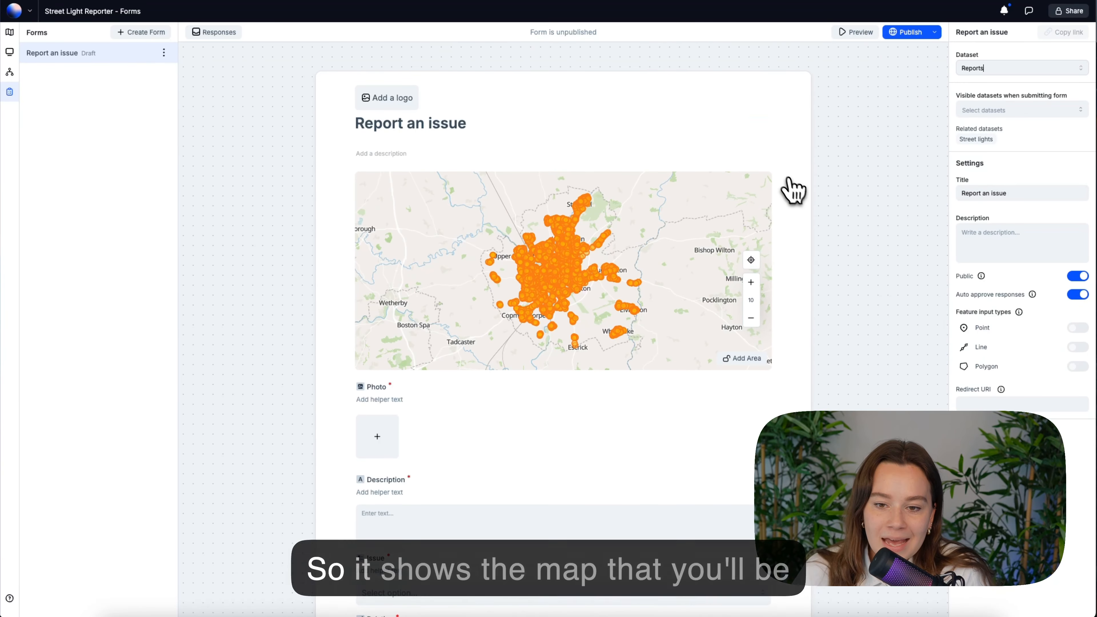
Scroll through the form to review its map and input fields
scroll(577, 296, "up", 3)
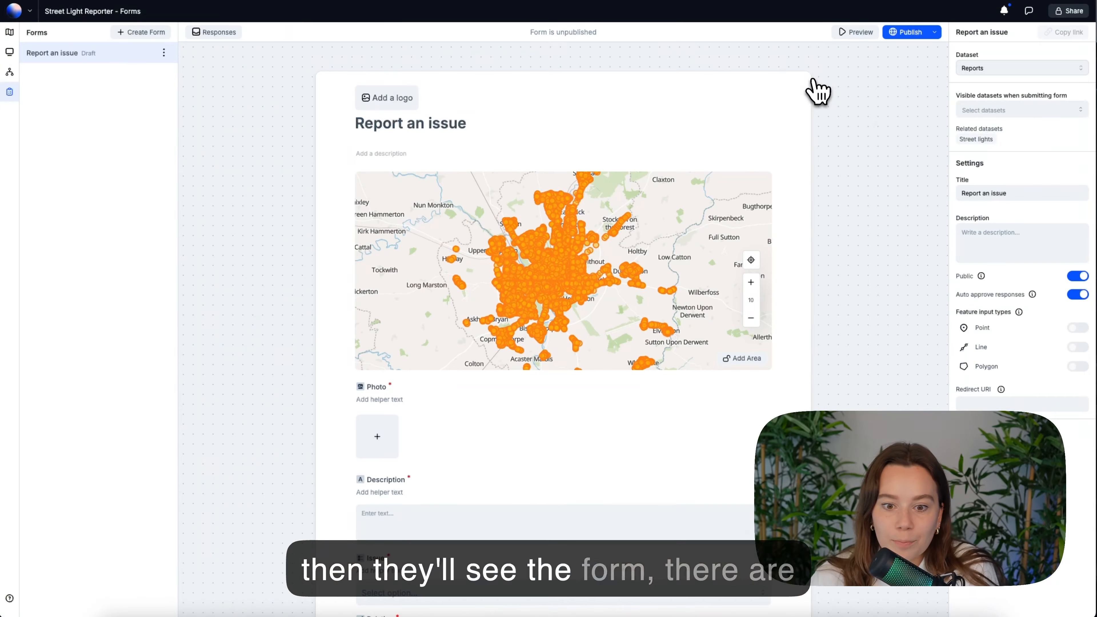
scroll(556, 392, "down", 4)
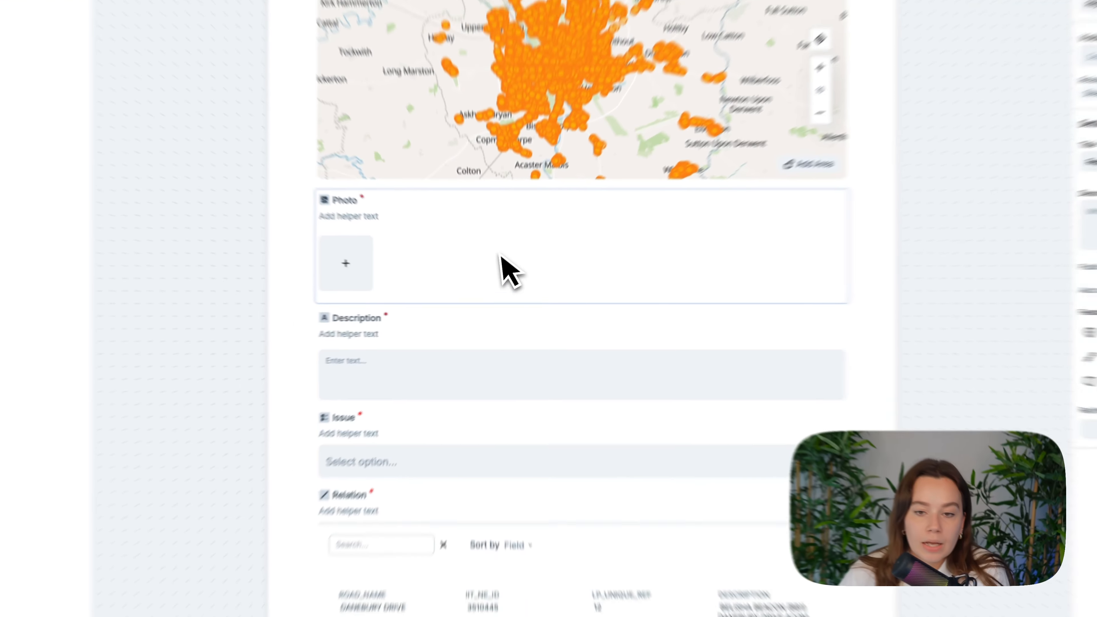
scroll(691, 307, "up", 5)
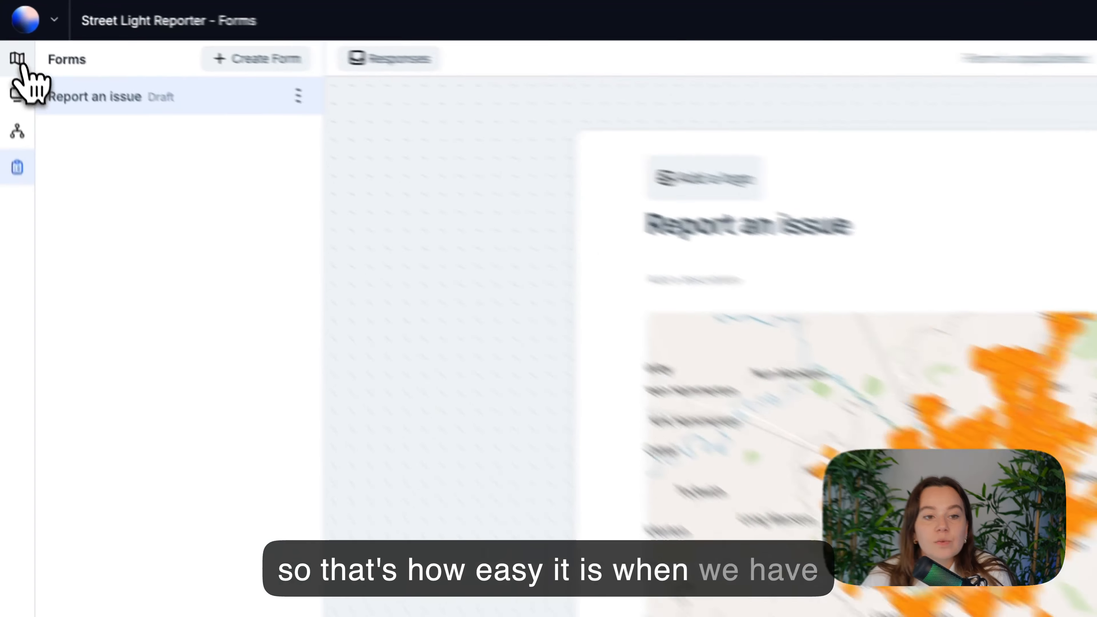
Return to the map, select the Street lights layer and open its popup settings
left_click(9, 32)
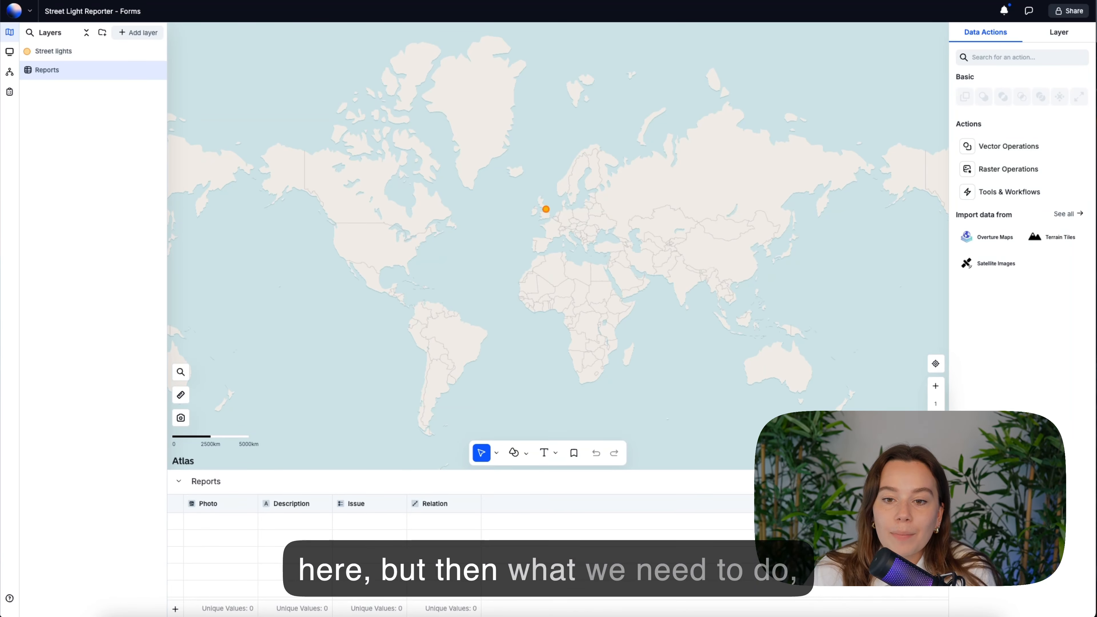
left_click(938, 481)
left_click(128, 52)
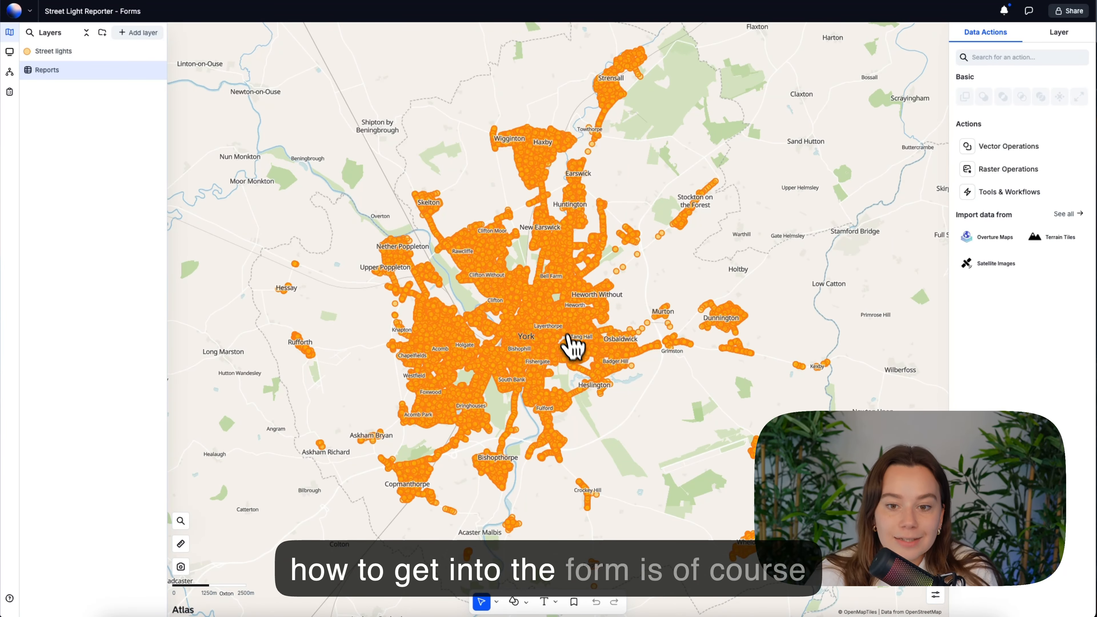
left_click(541, 296)
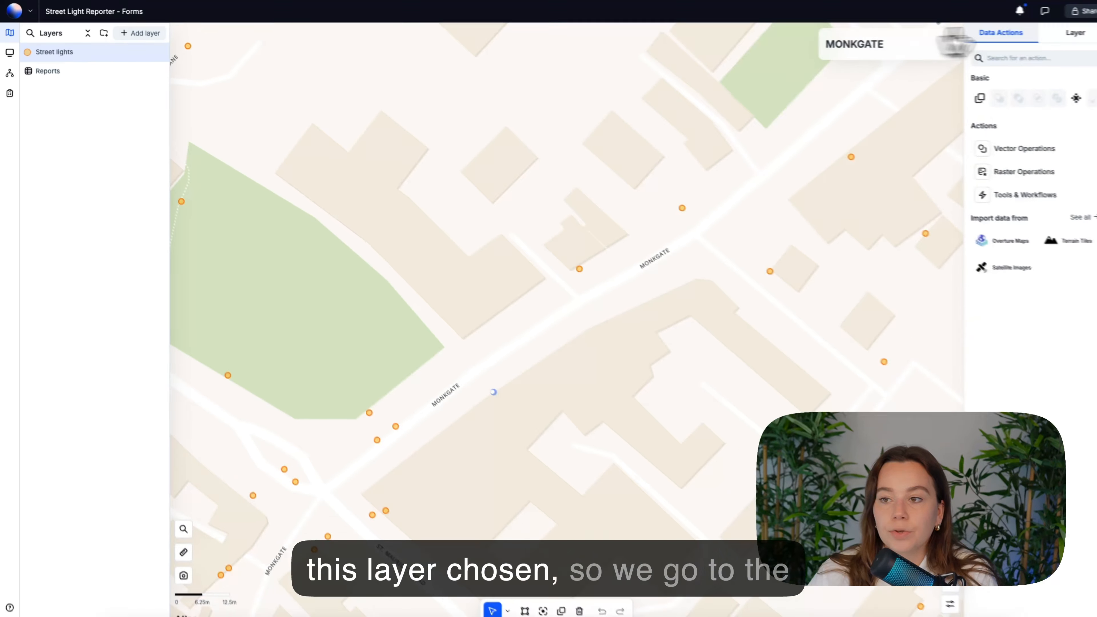
left_click(1058, 32)
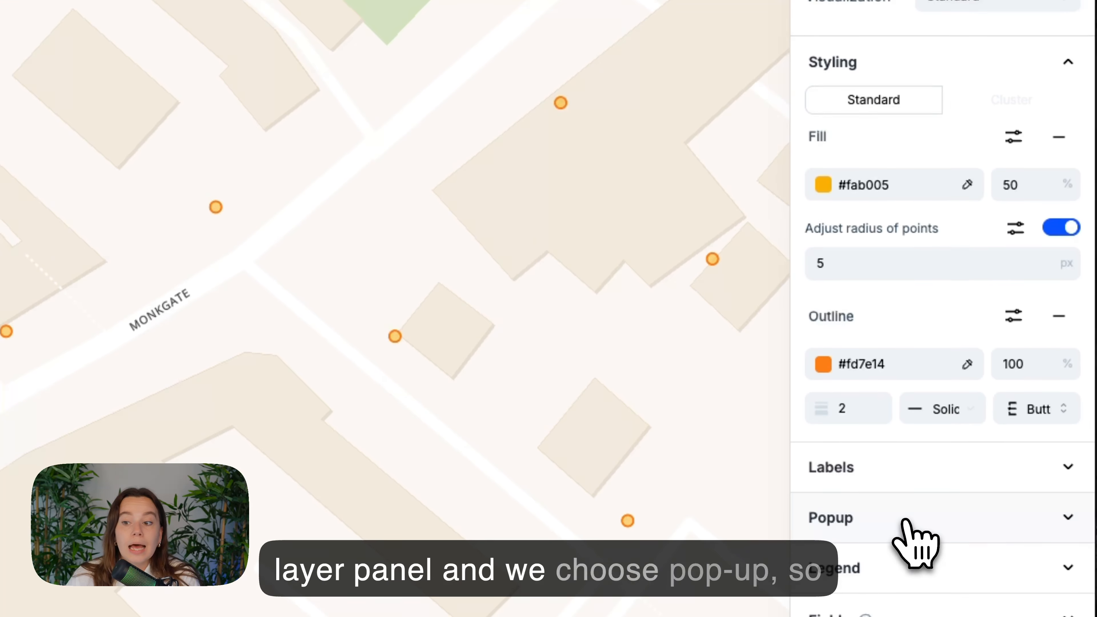
left_click(903, 520)
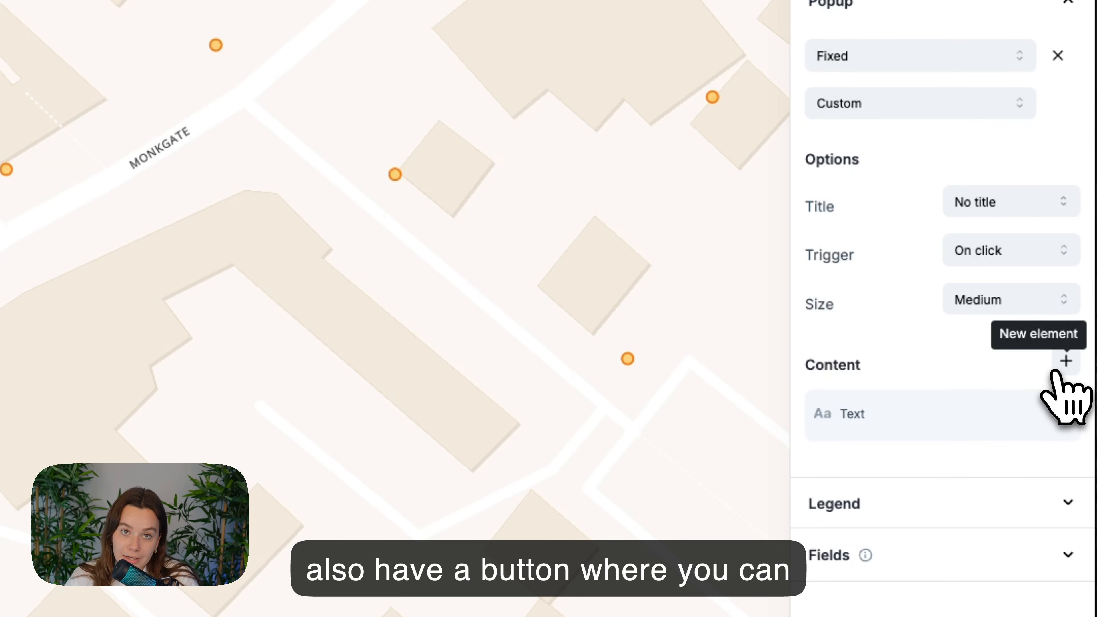
Add a Button element to the Street lights popup content and open it for editing
left_click(1055, 371)
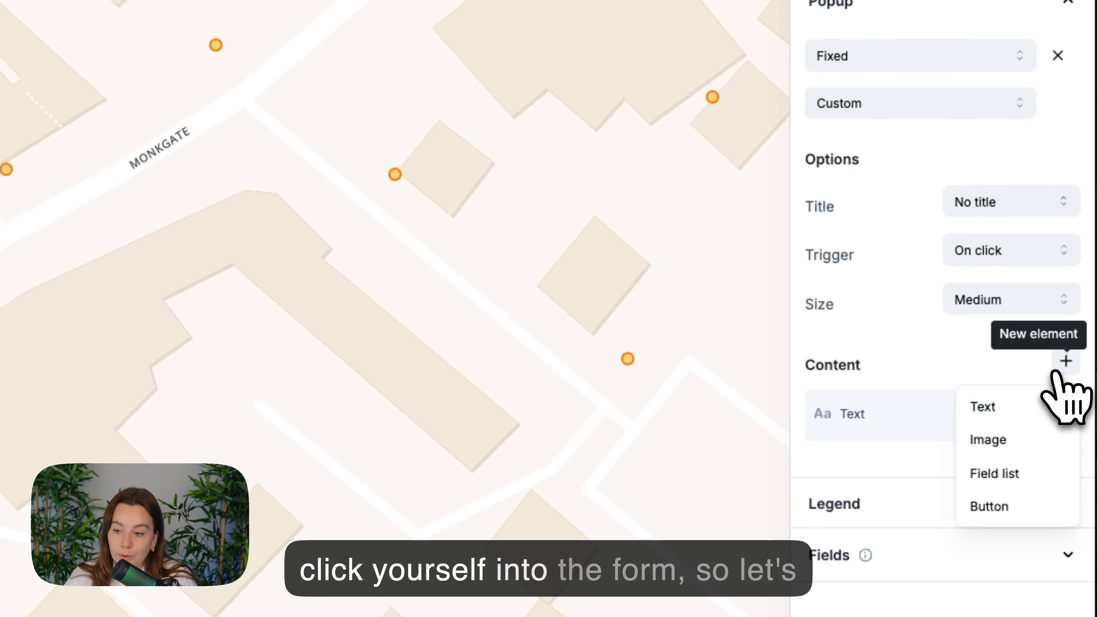
left_click(1009, 509)
left_click(929, 480)
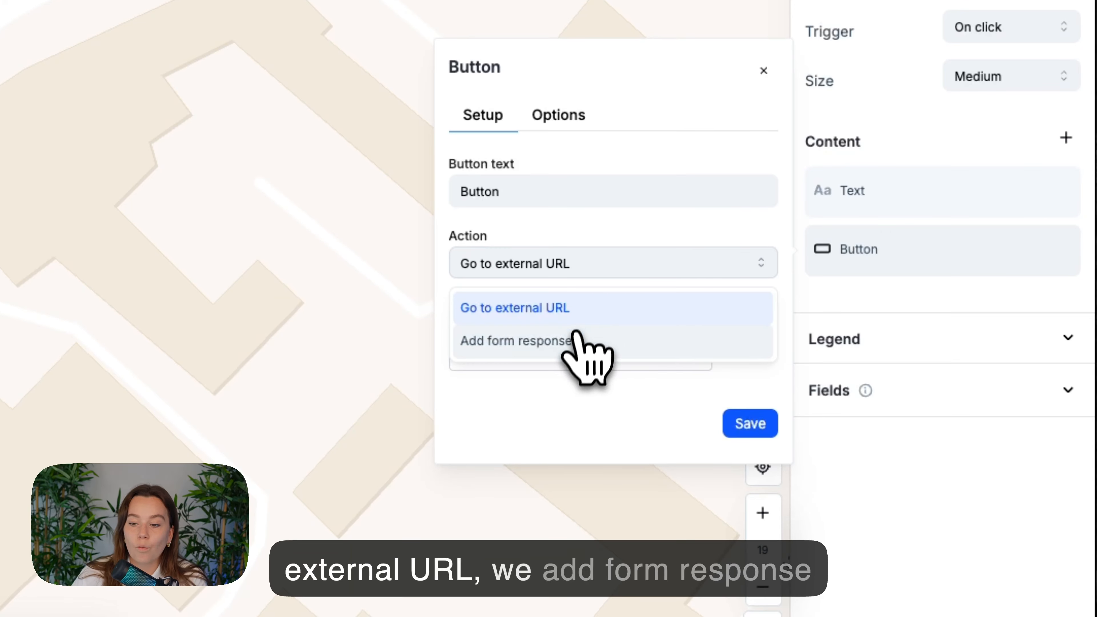
Set the button to add a form response with the Report an issue form, labelled Report an issue
left_click(579, 601)
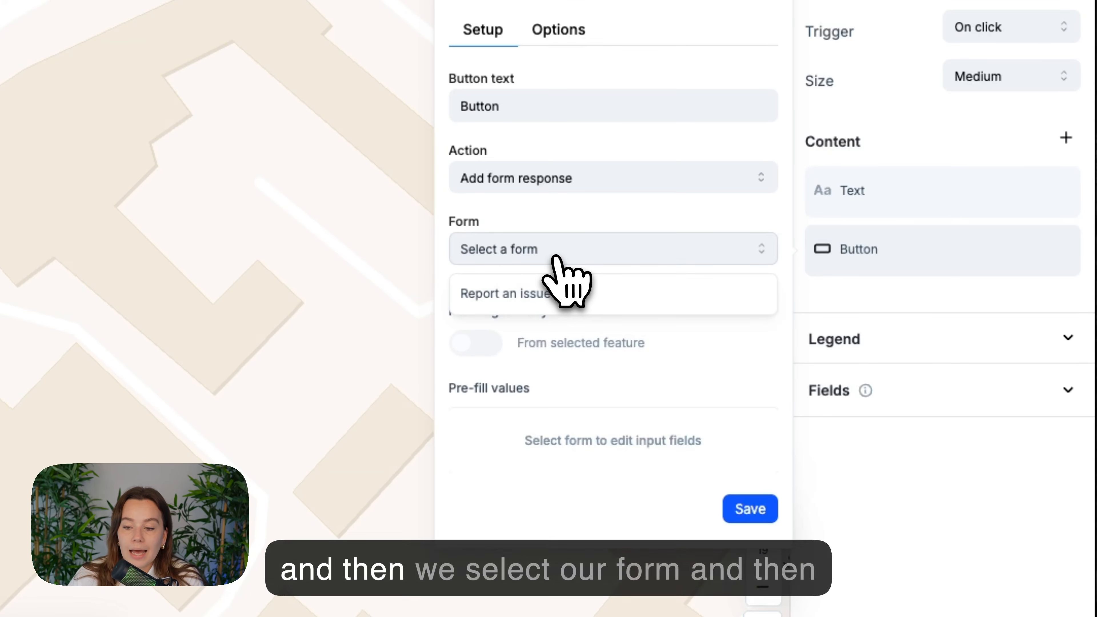
left_click(549, 294)
scroll(547, 288, "down", 2)
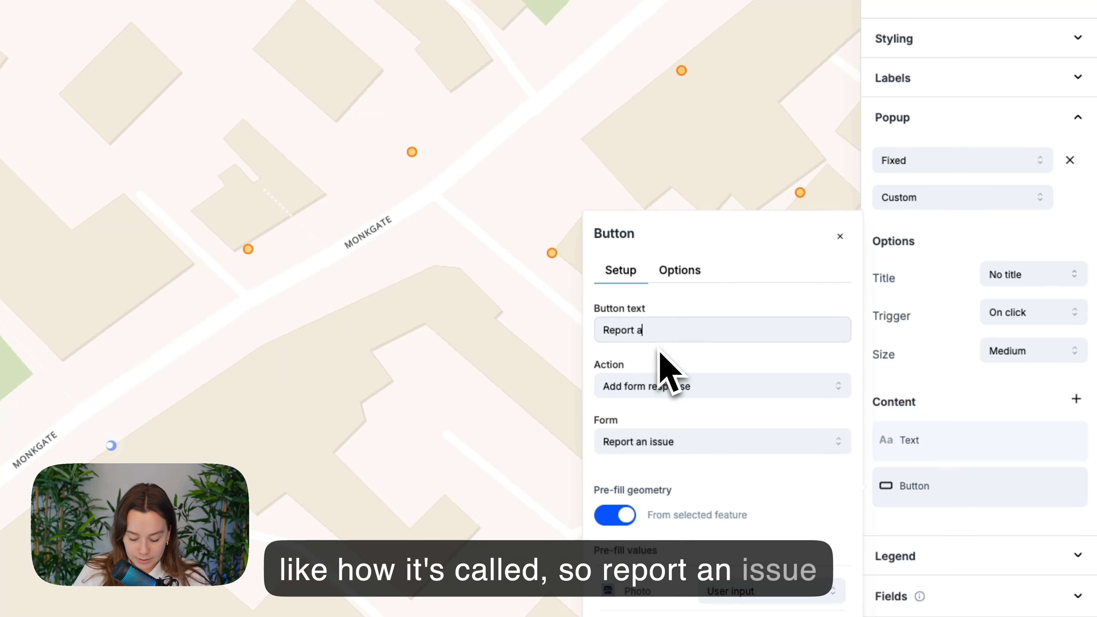
type("sue")
Colour the popup button with the street lights' orange (#fe7e15) using the eyedropper, save it, and check a feature's popup
left_click(678, 270)
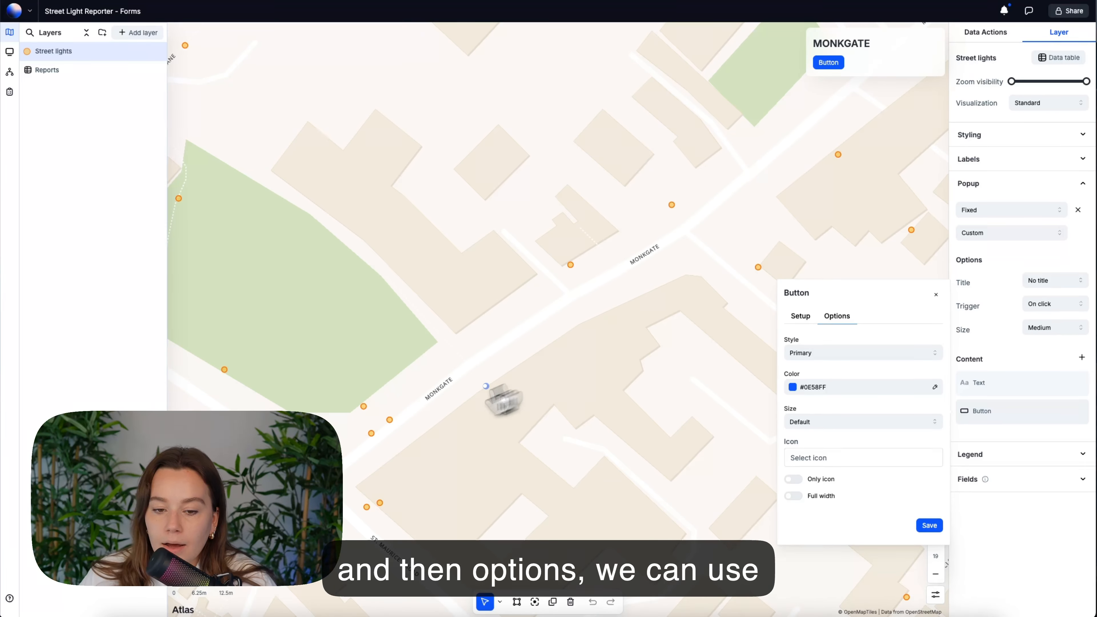
scroll(385, 443, "down", 10)
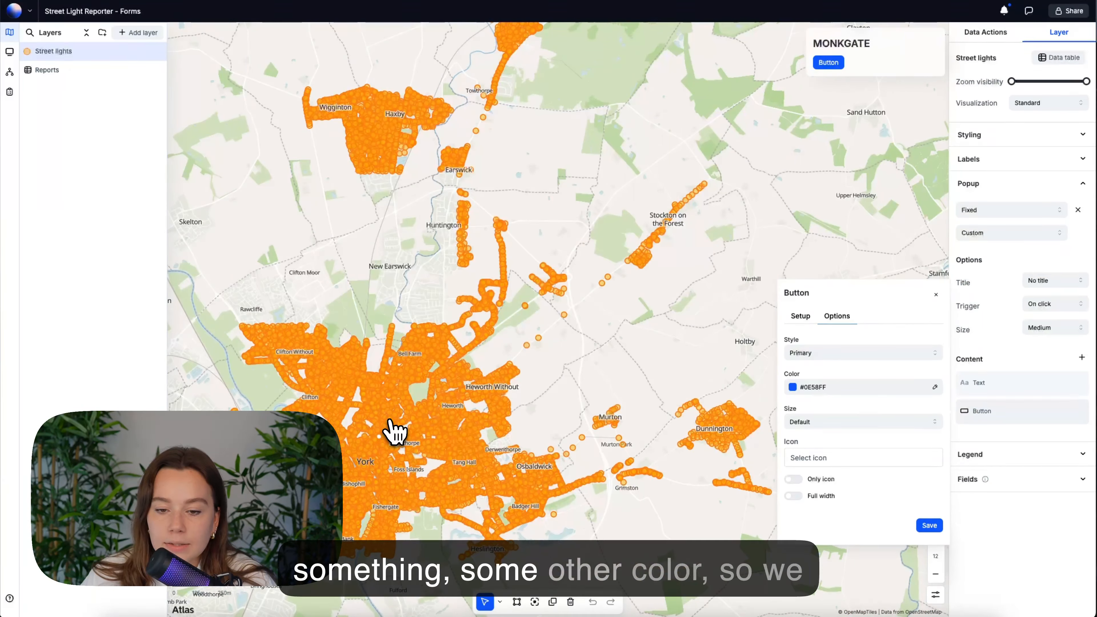
left_click_drag(391, 430, 692, 379)
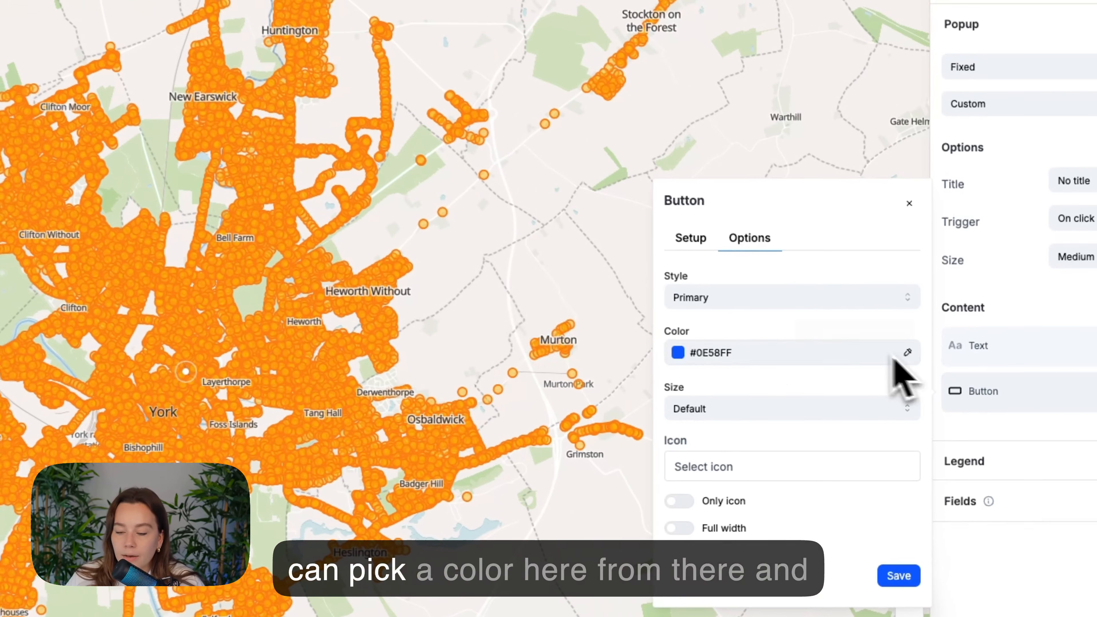
left_click(935, 387)
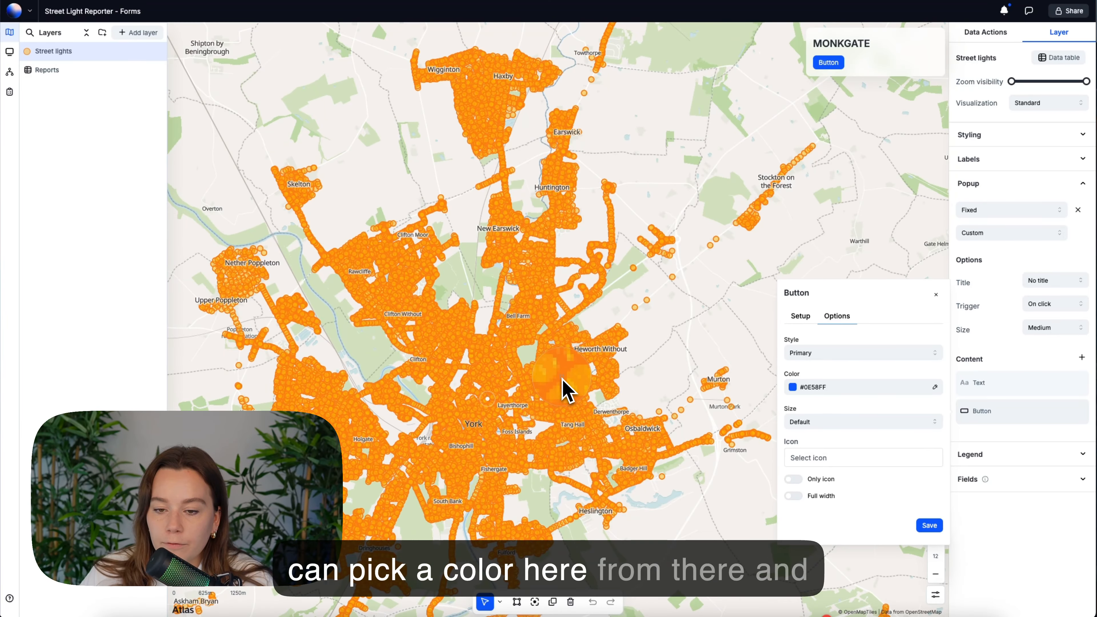
left_click(836, 423)
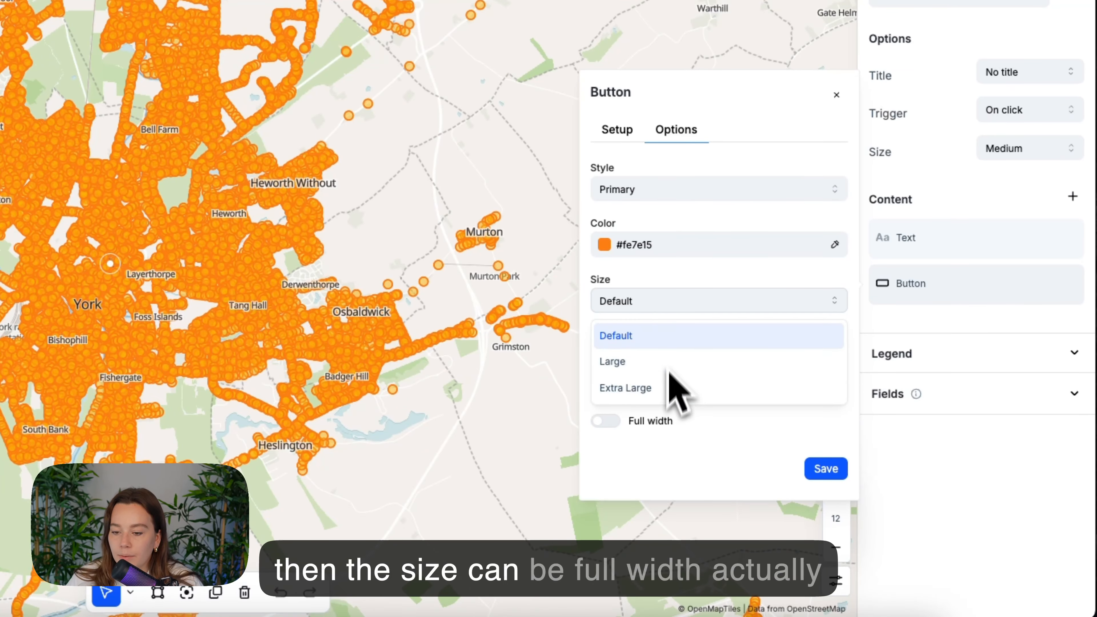
left_click(675, 270)
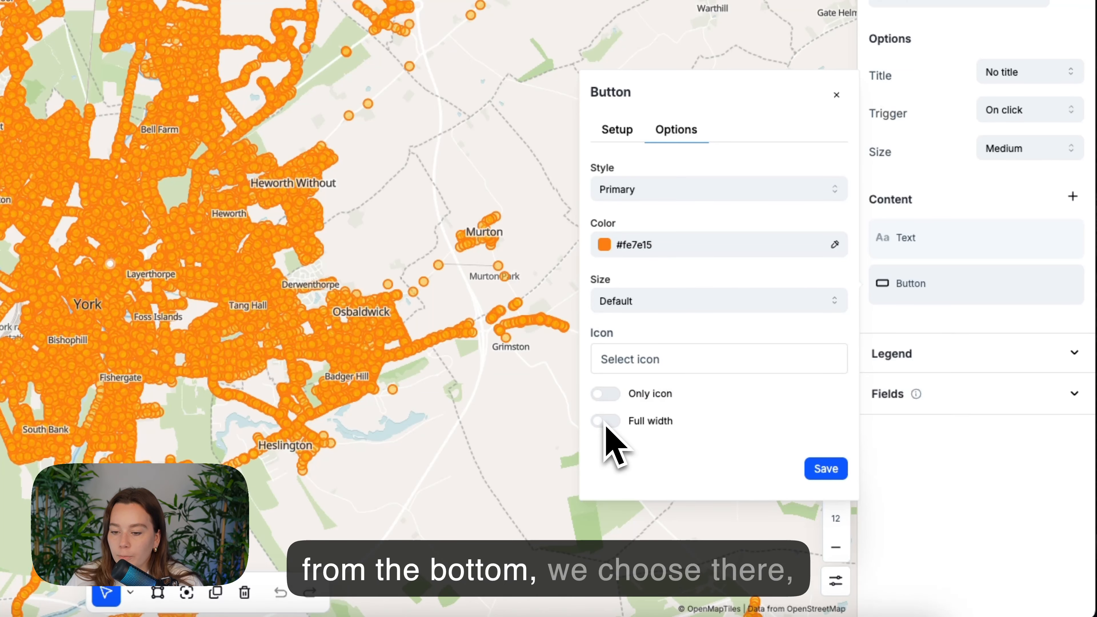
left_click(817, 475)
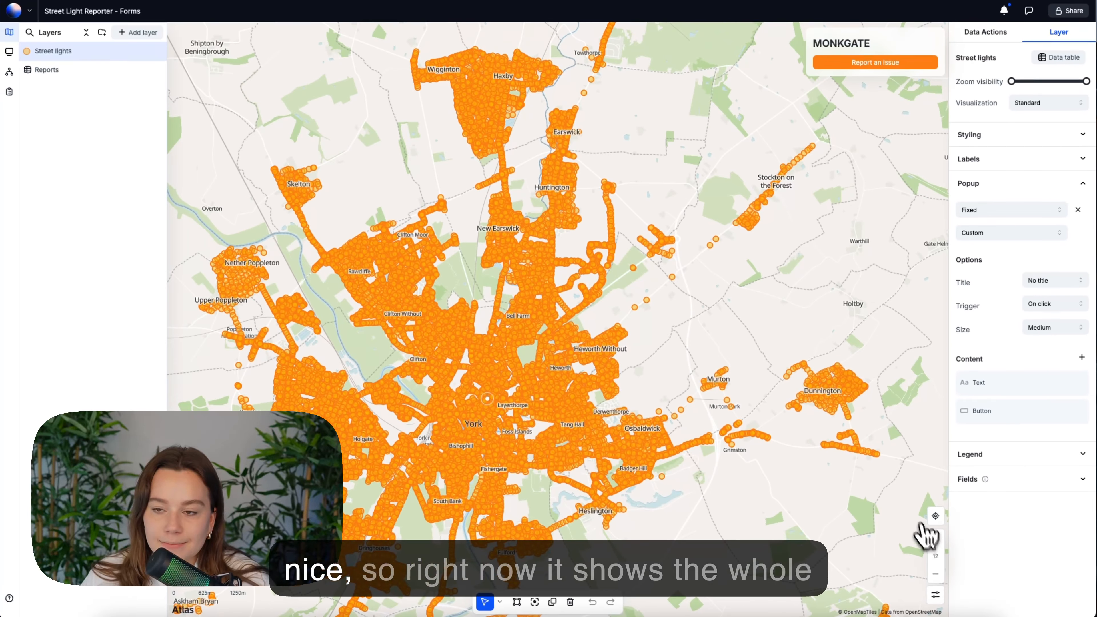
left_click(565, 201)
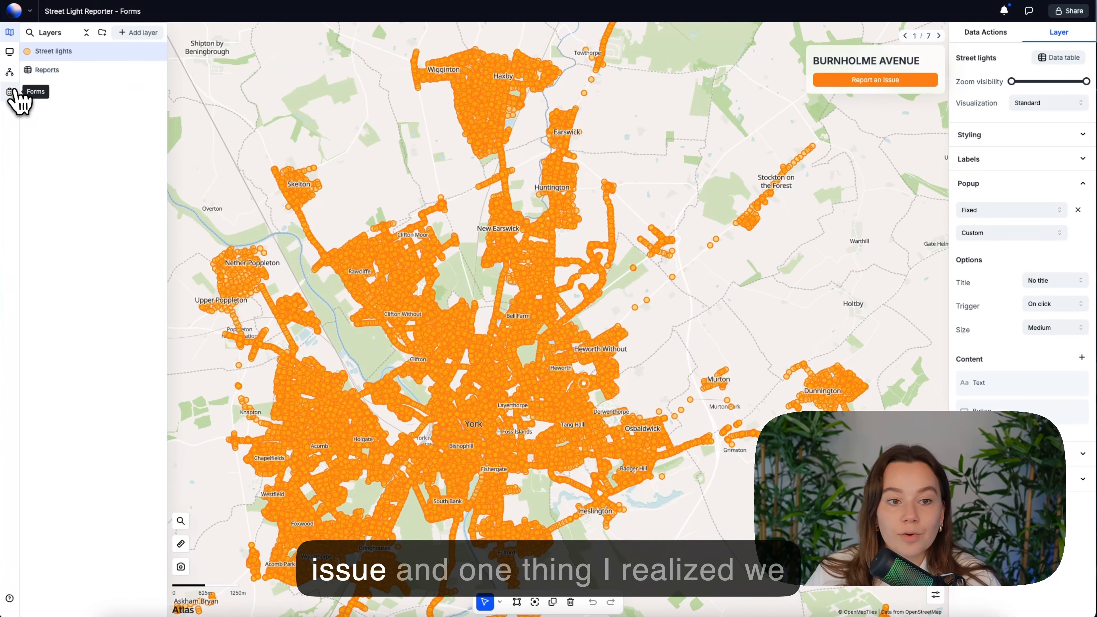
Open the Report an issue form in the forms section and publish it
left_click(10, 92)
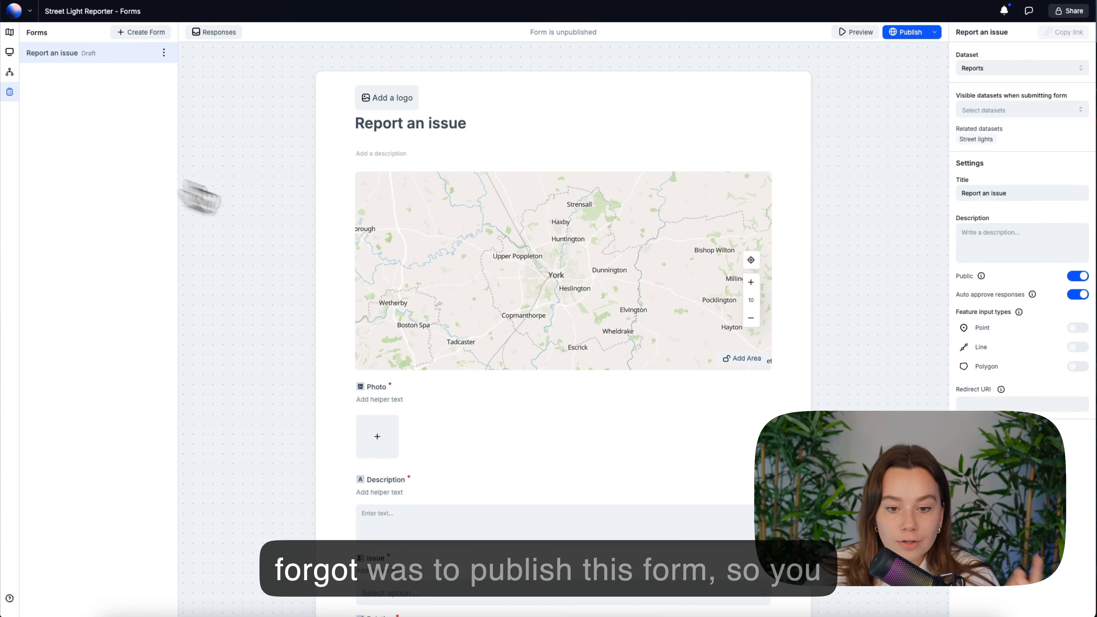
scroll(853, 361, "down", 6)
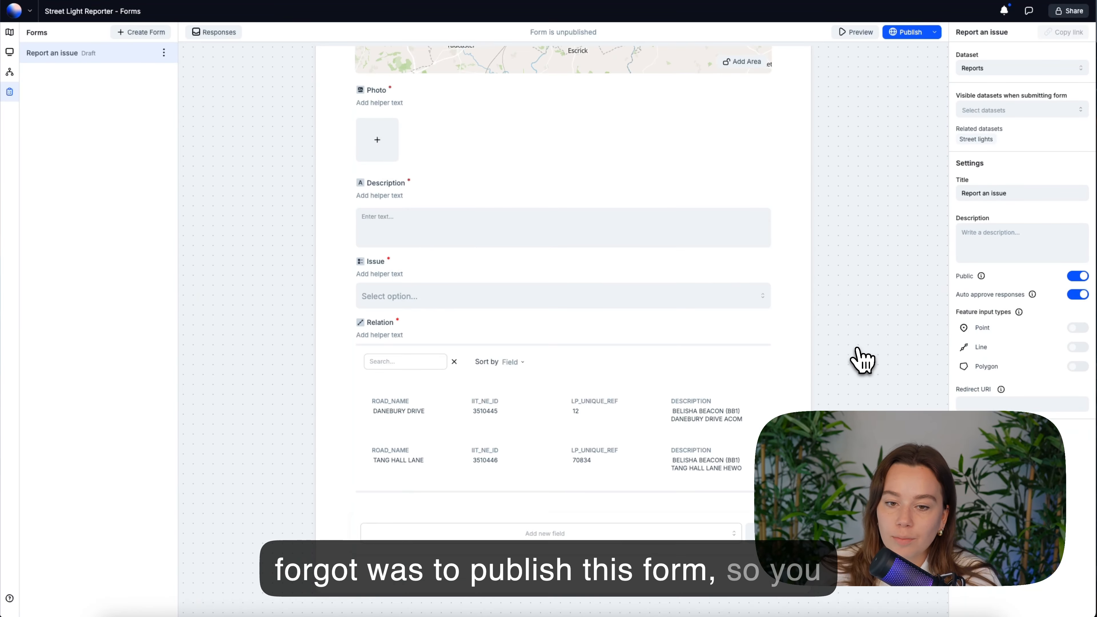
scroll(858, 360, "up", 6)
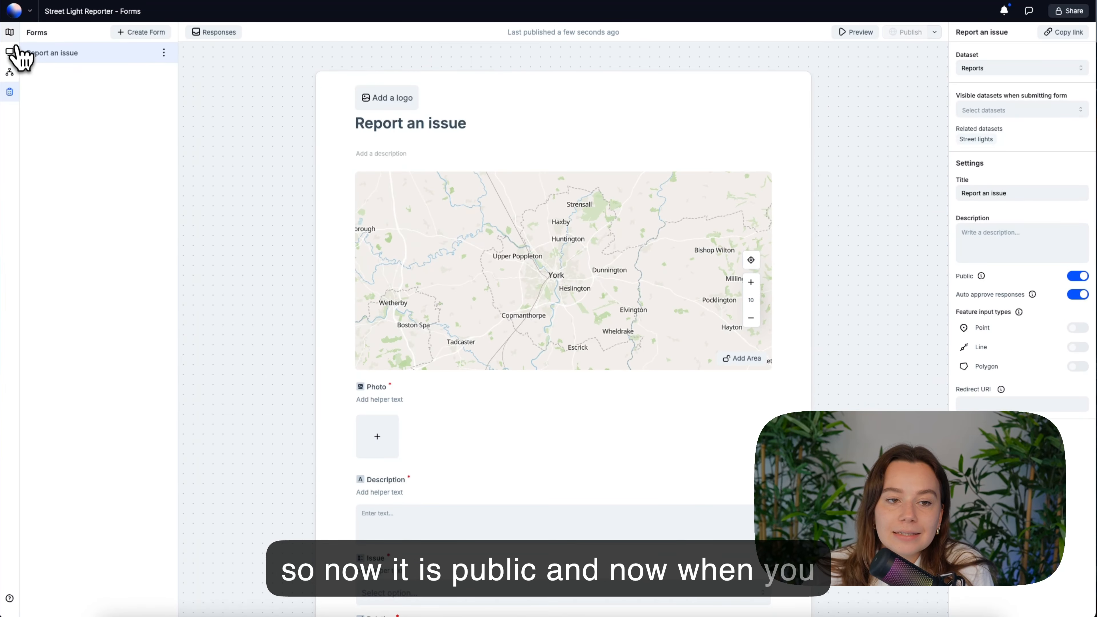
Return to the map, select a street light and open the Report an issue form from its popup button
left_click(13, 37)
left_click(628, 257)
scroll(546, 209, "up", 20)
left_click(470, 368)
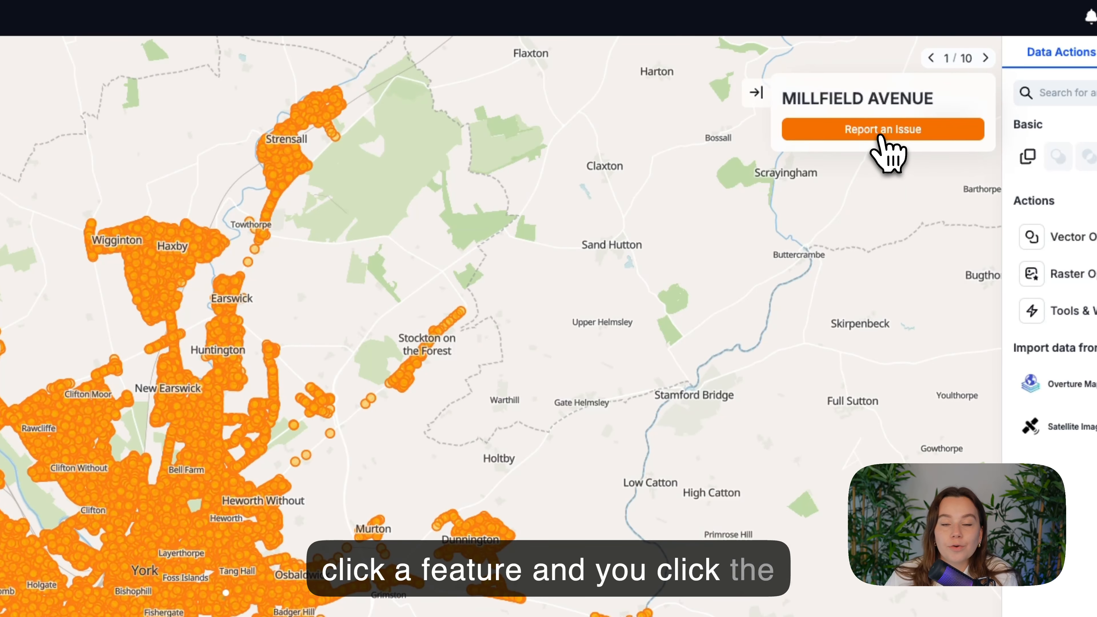
left_click(878, 113)
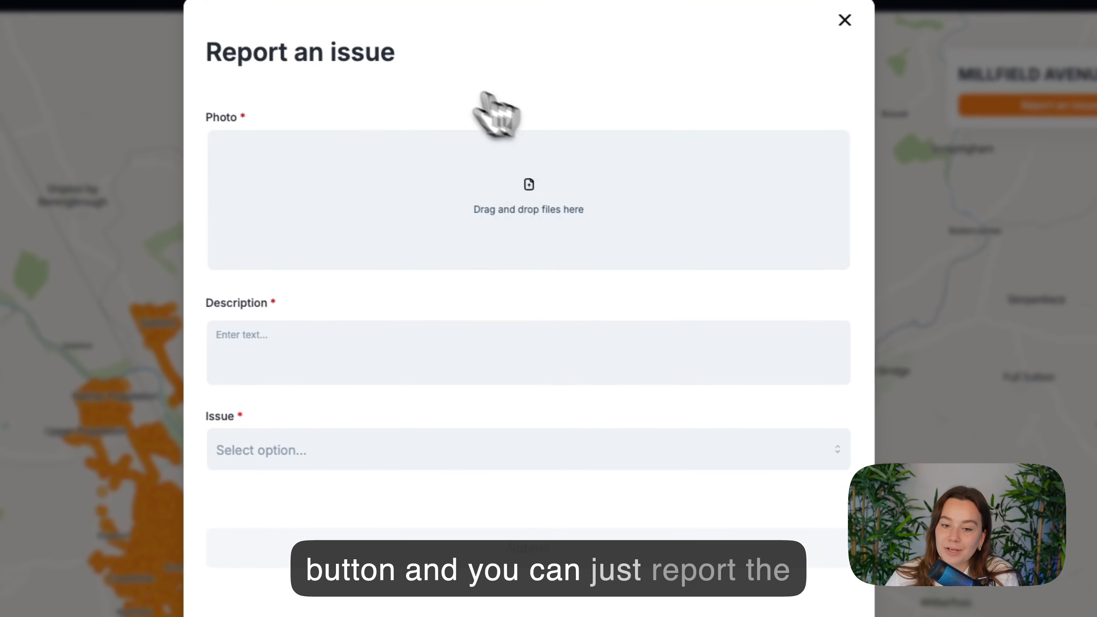
left_click(144, 269)
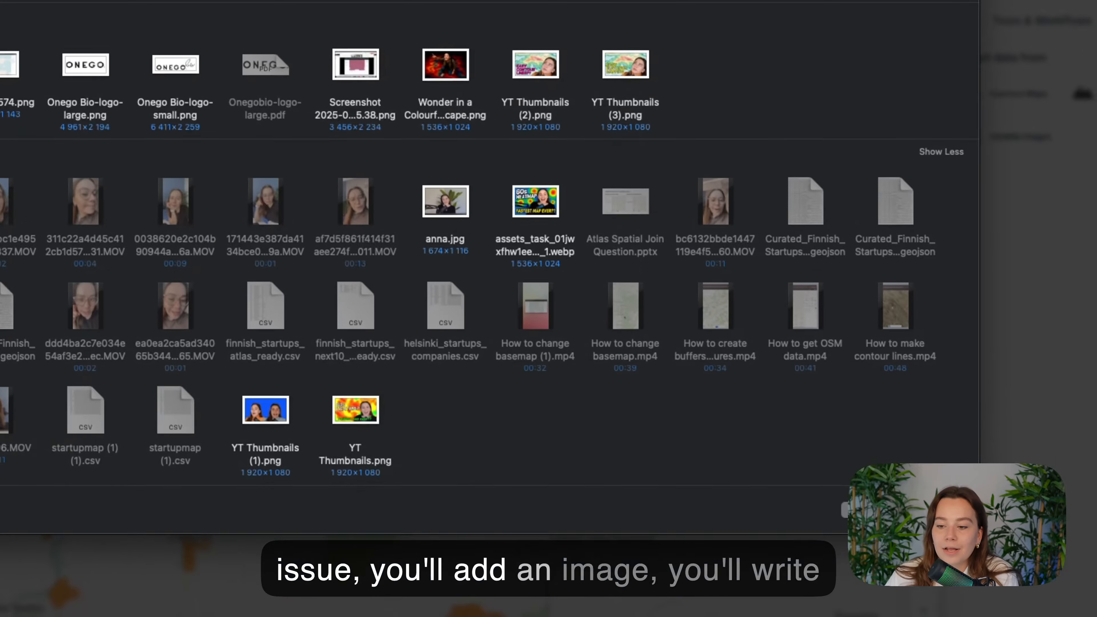
left_click(870, 485)
left_click(463, 151)
Choose Blinking as the issue type in the test report
left_click(500, 303)
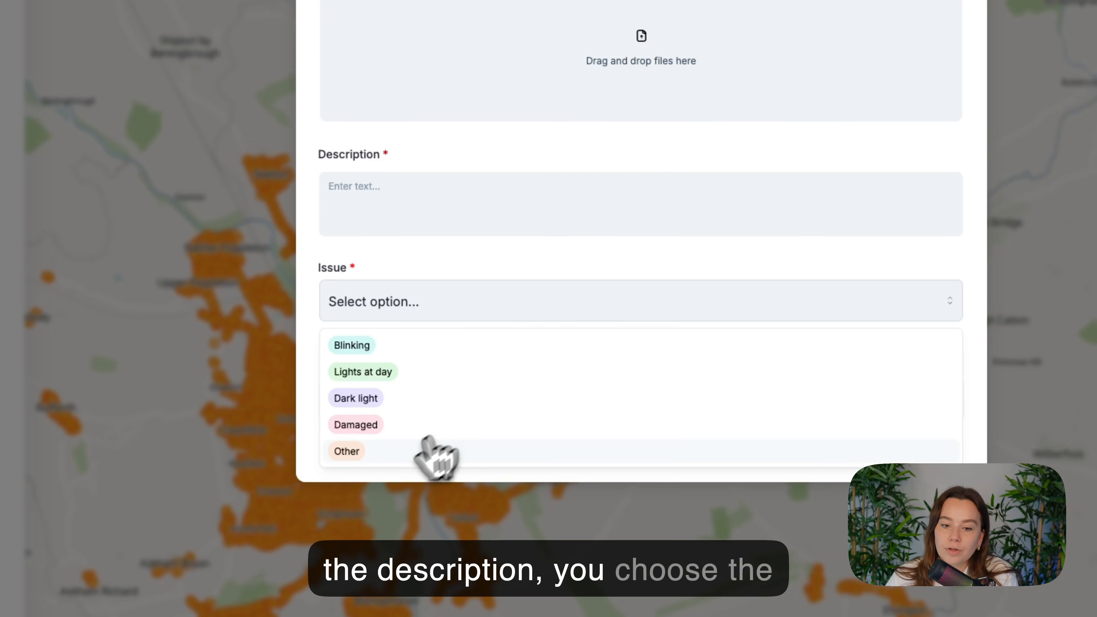
left_click(354, 349)
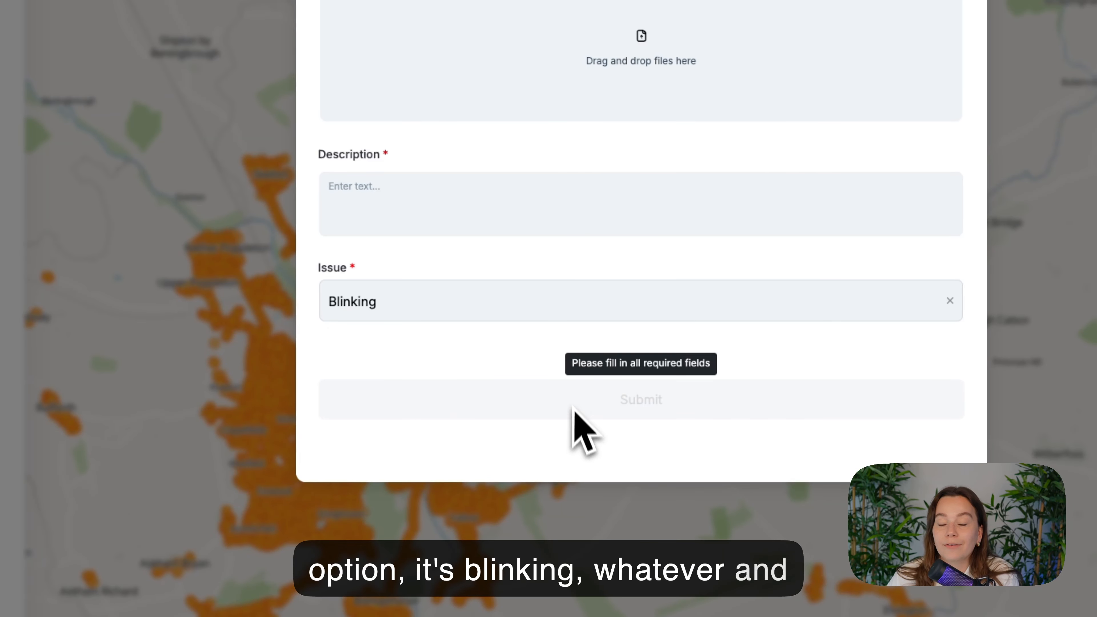